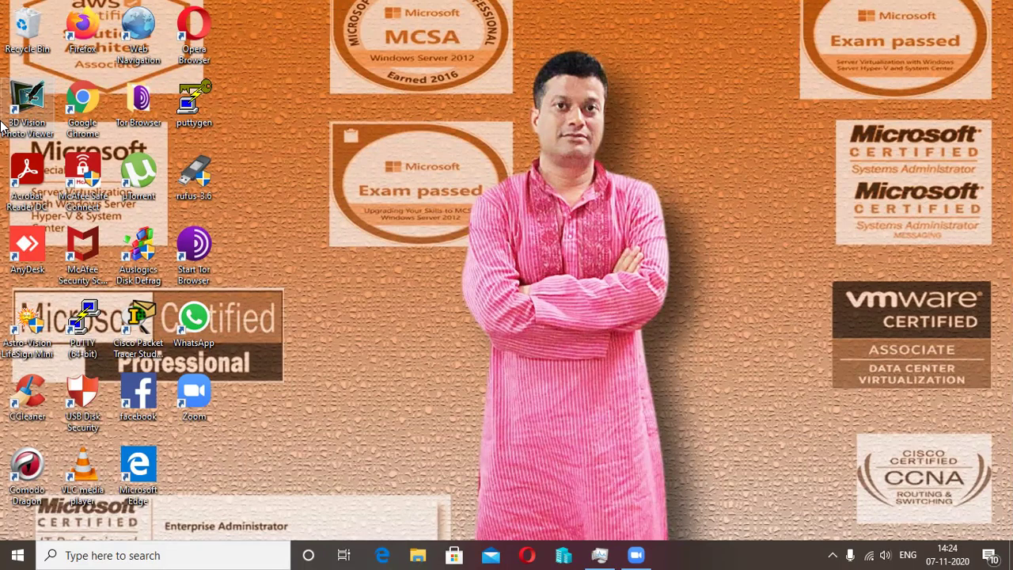
Step: Open Control Panel's Programs and Features and bring up the list for turning Windows features on or off
click(15, 555)
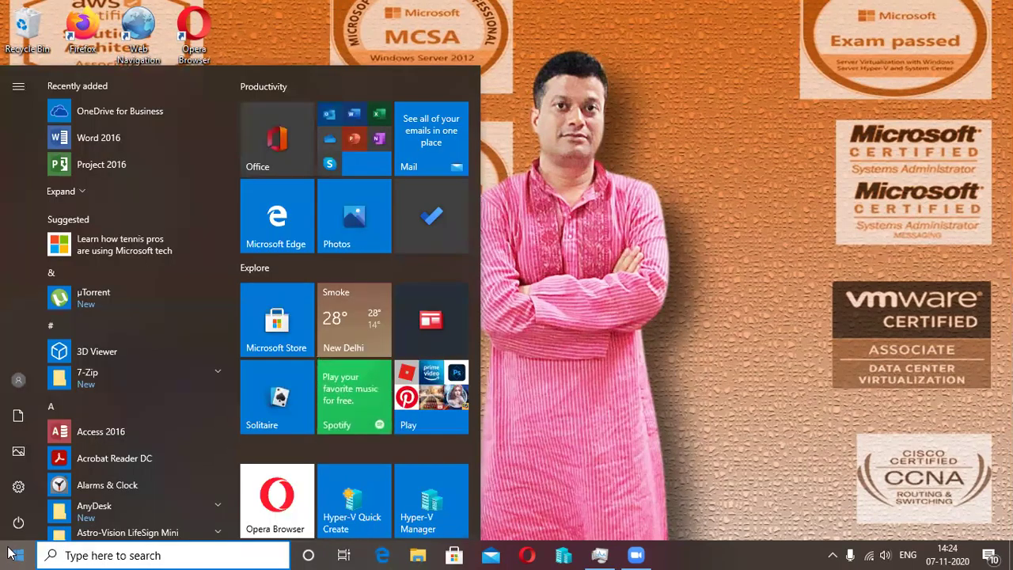
text(co)
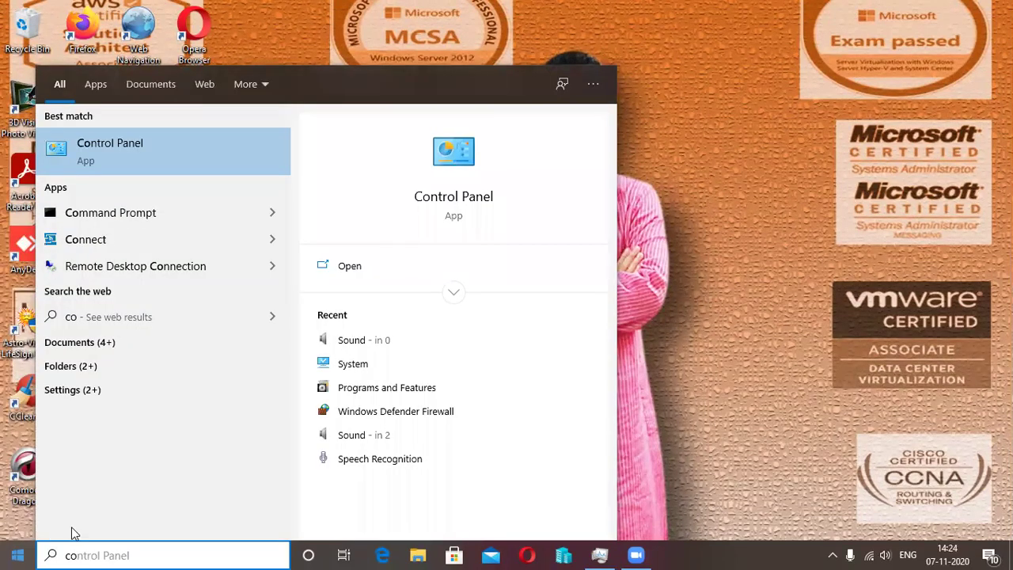
click(468, 198)
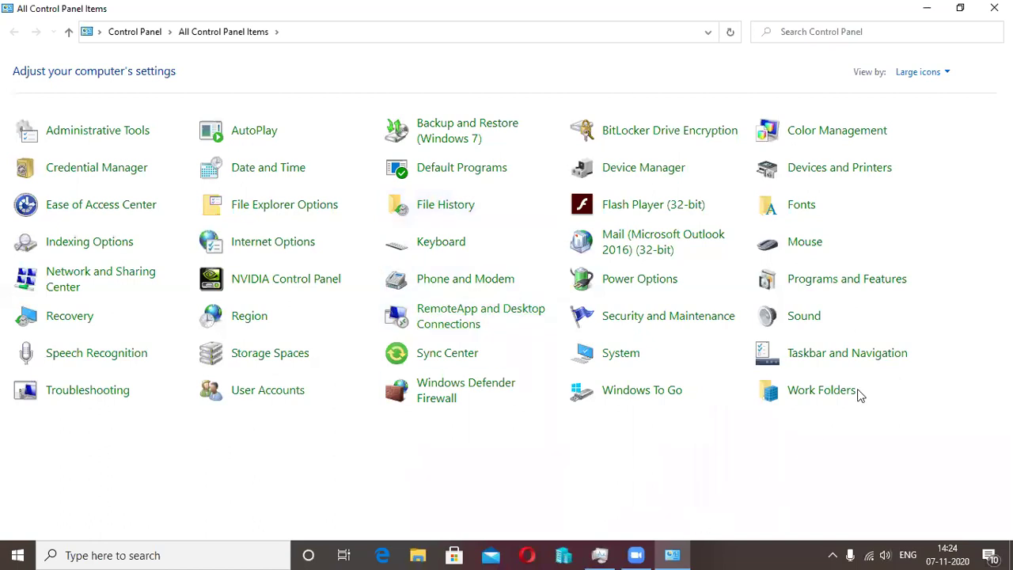
click(881, 287)
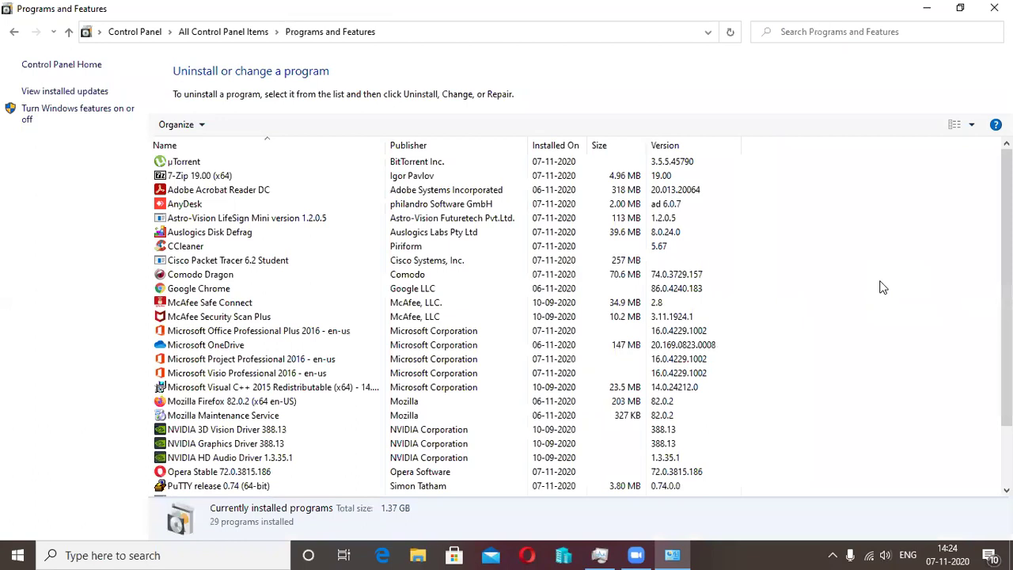
click(57, 115)
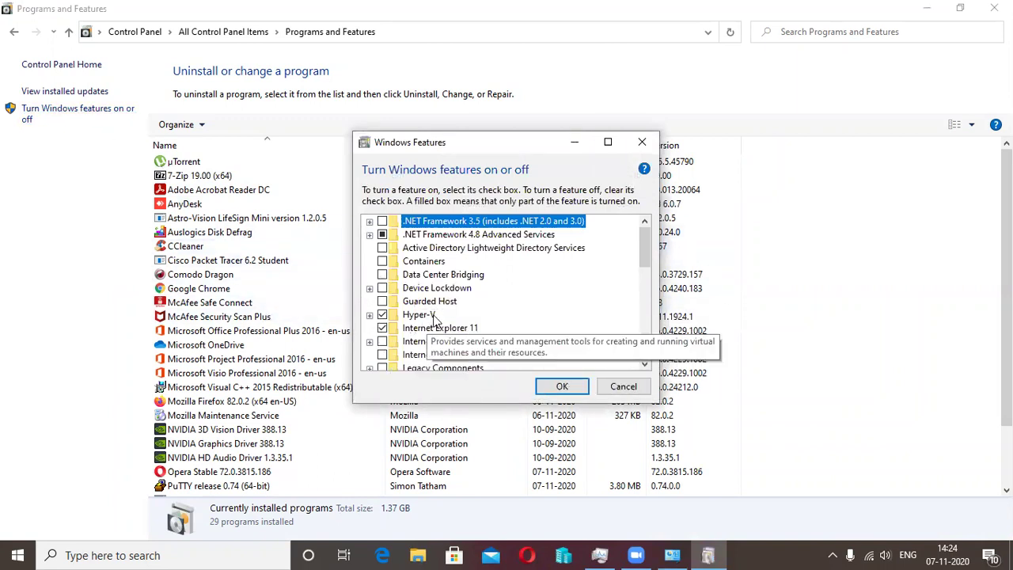
Step: Check that Hyper-V's management tools and platform are both selected, then accept the feature list and close Programs and Features
click(370, 315)
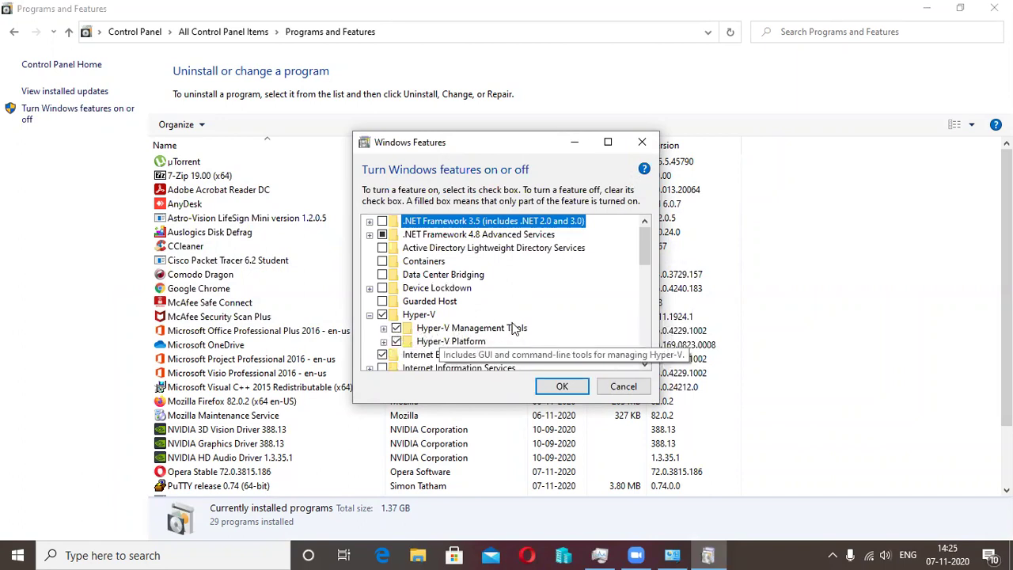
click(576, 393)
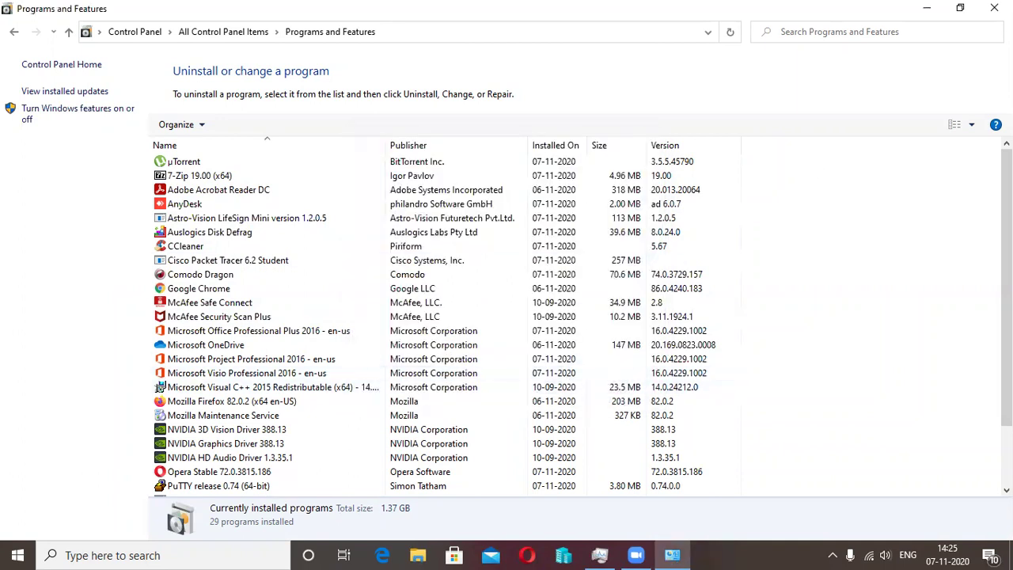
click(994, 8)
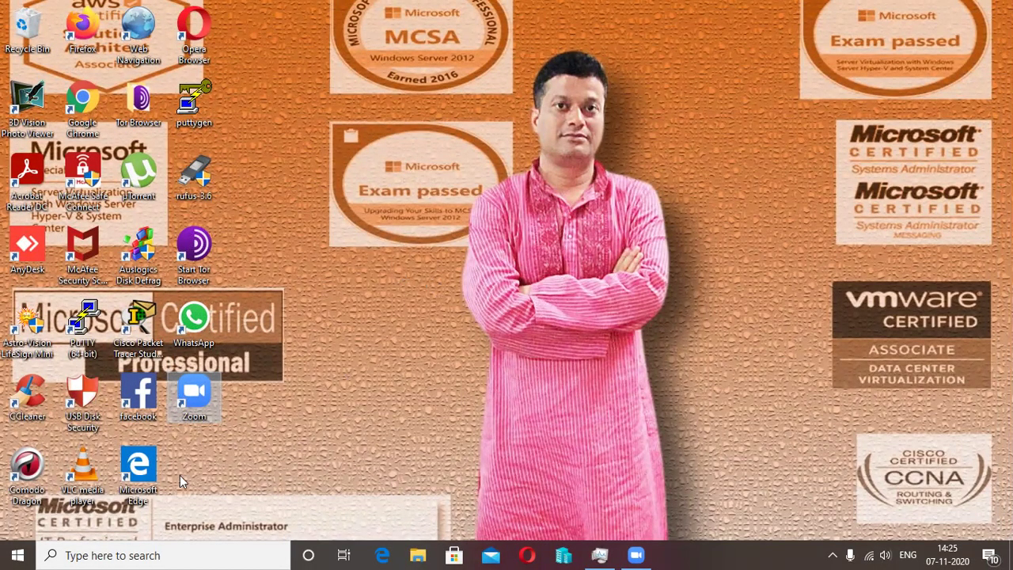
Step: Find and open Hyper-V Manager
click(16, 554)
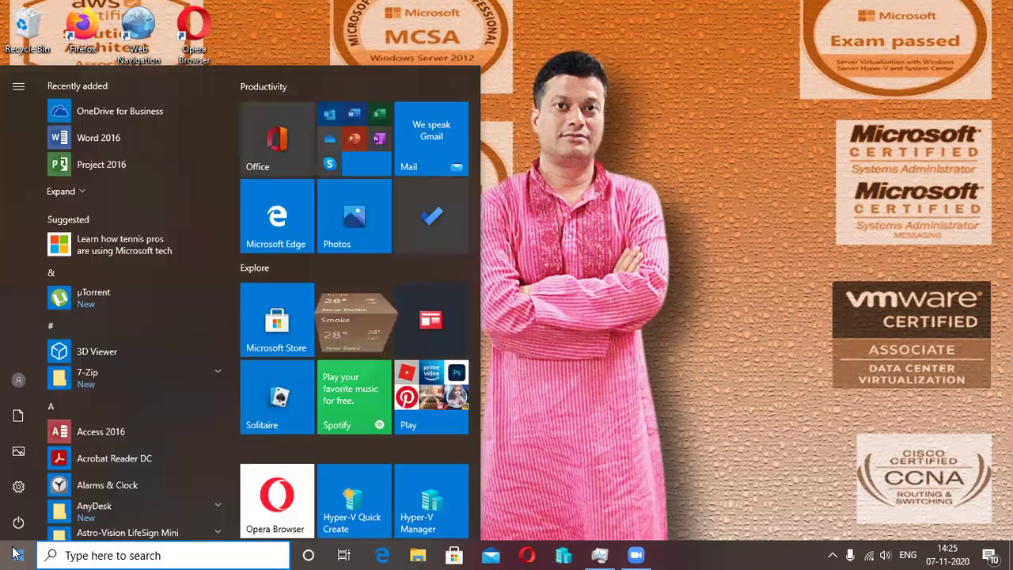
text(hy)
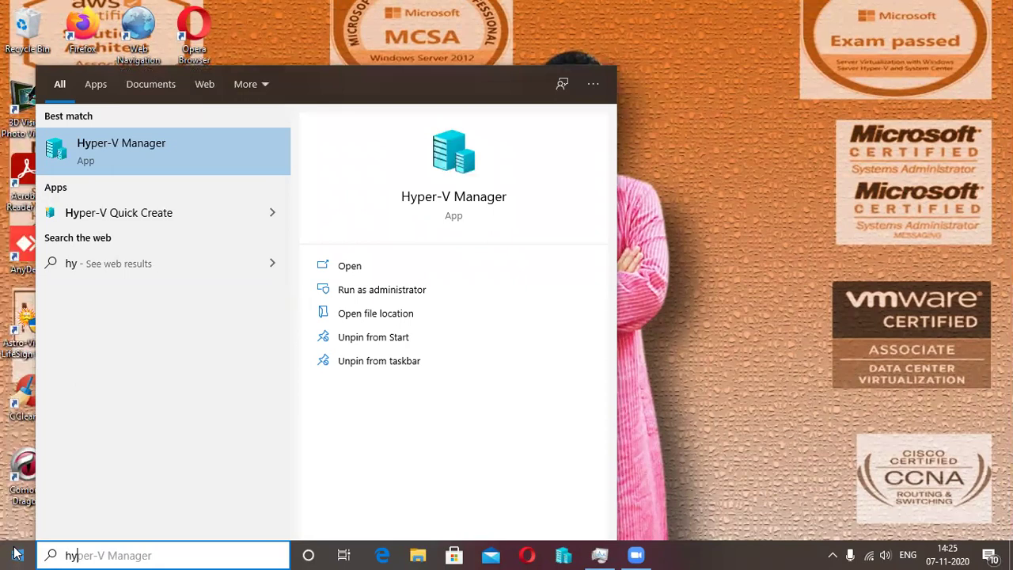
click(351, 268)
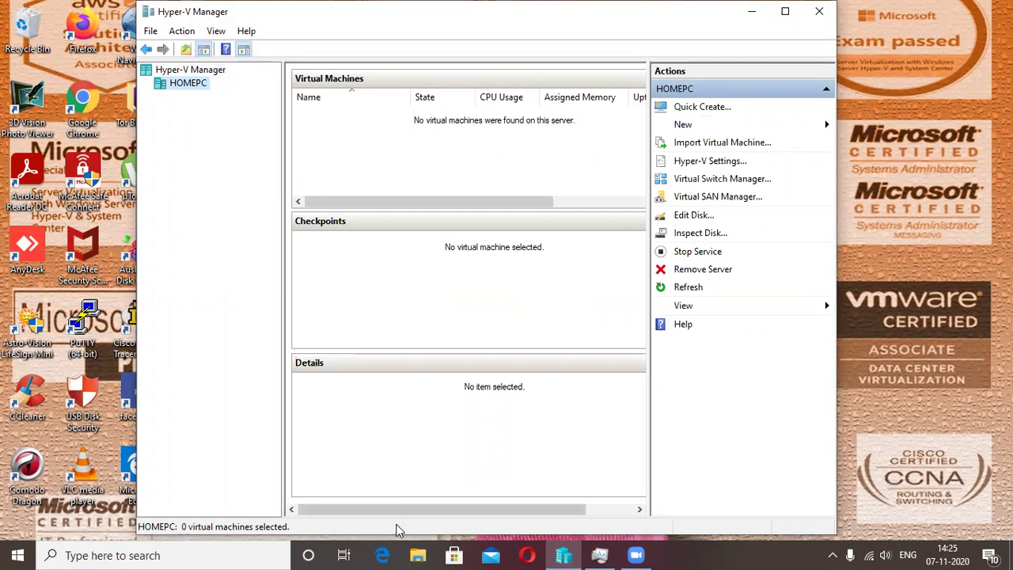
Step: View the system properties of This PC to check the computer name, then close the windows opened for it
click(418, 555)
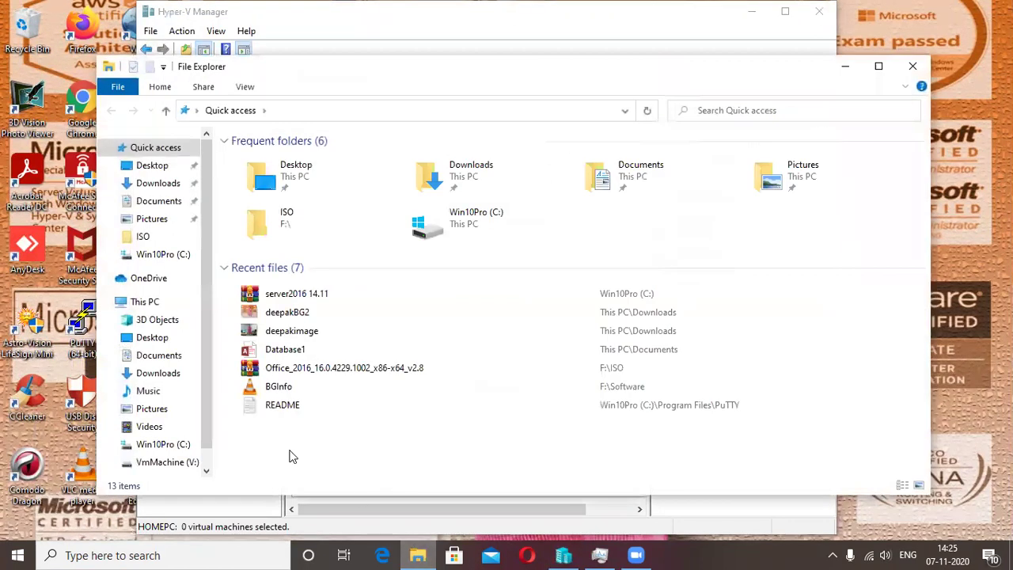
click(141, 305)
right_click(143, 305)
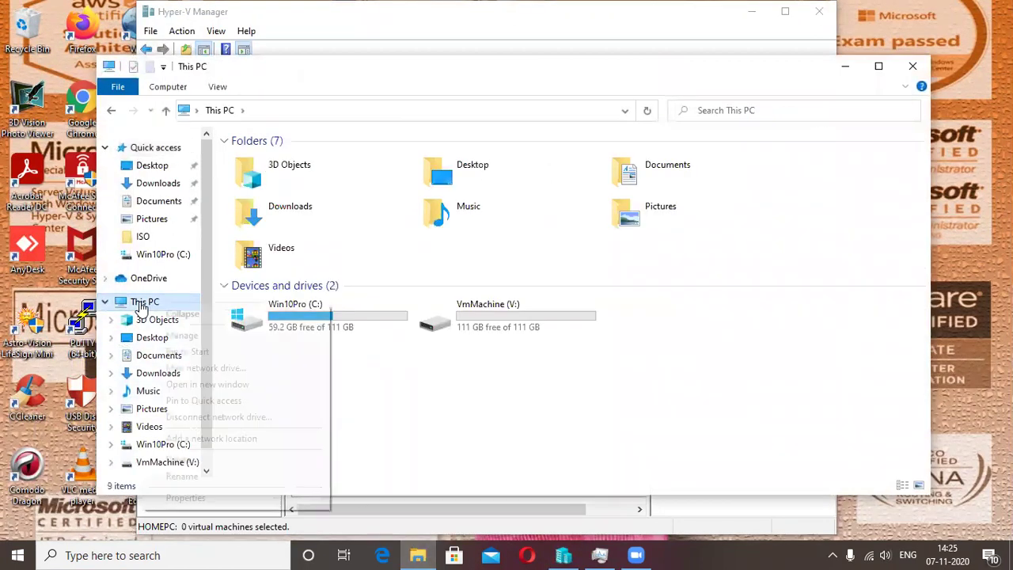
click(222, 497)
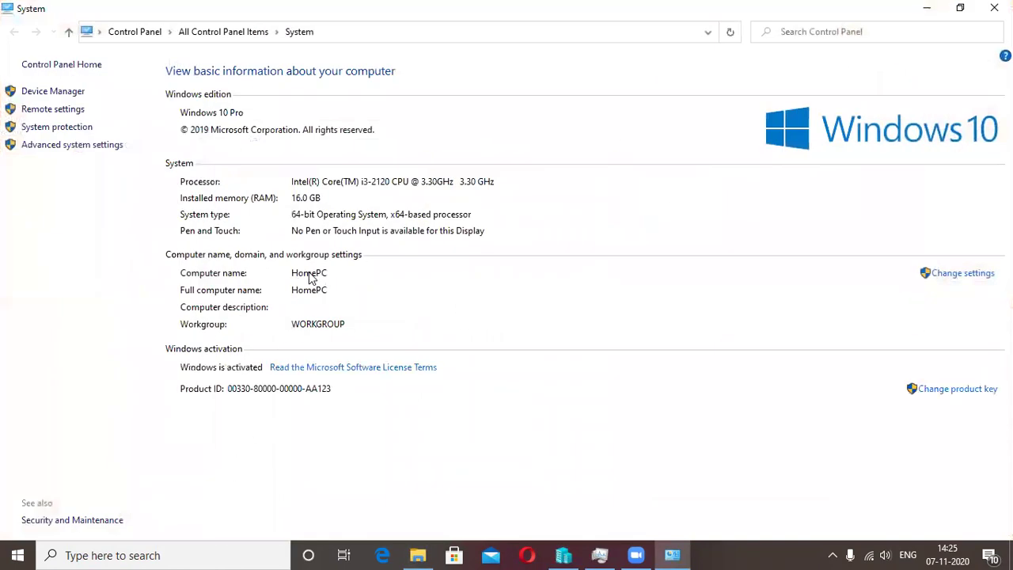
click(994, 8)
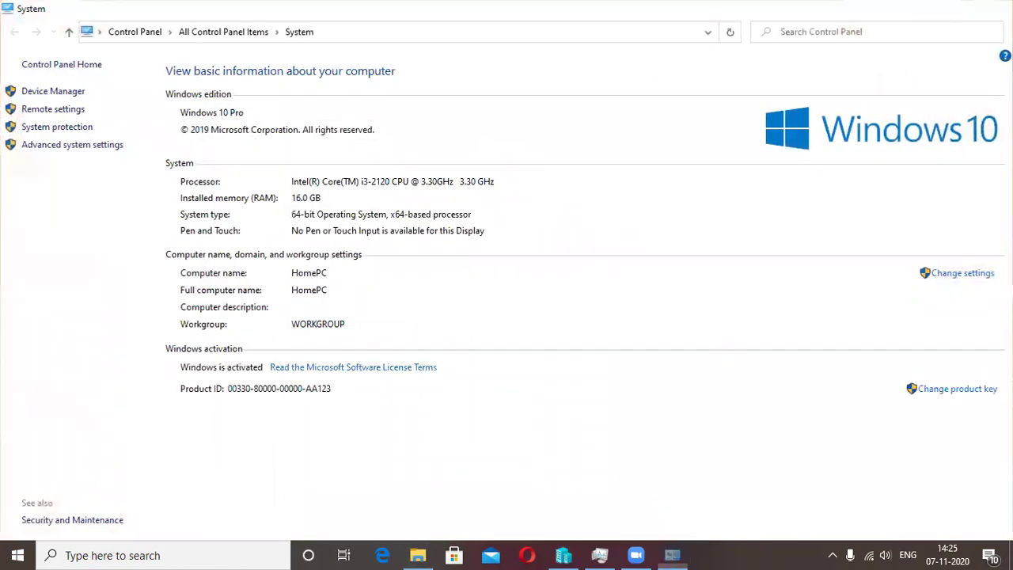
click(913, 66)
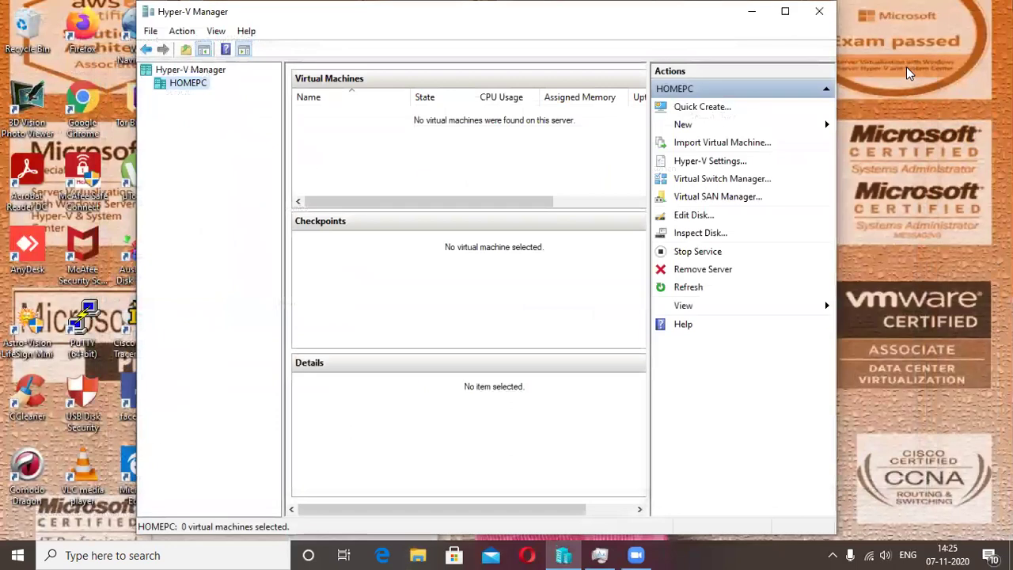
Step: Maximize the Hyper-V Manager window
click(796, 16)
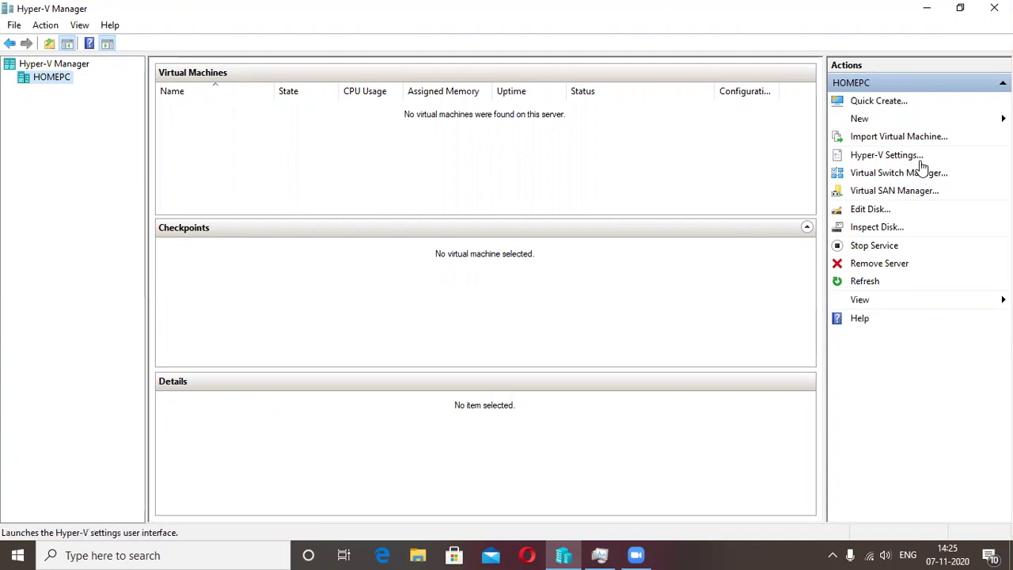
click(13, 25)
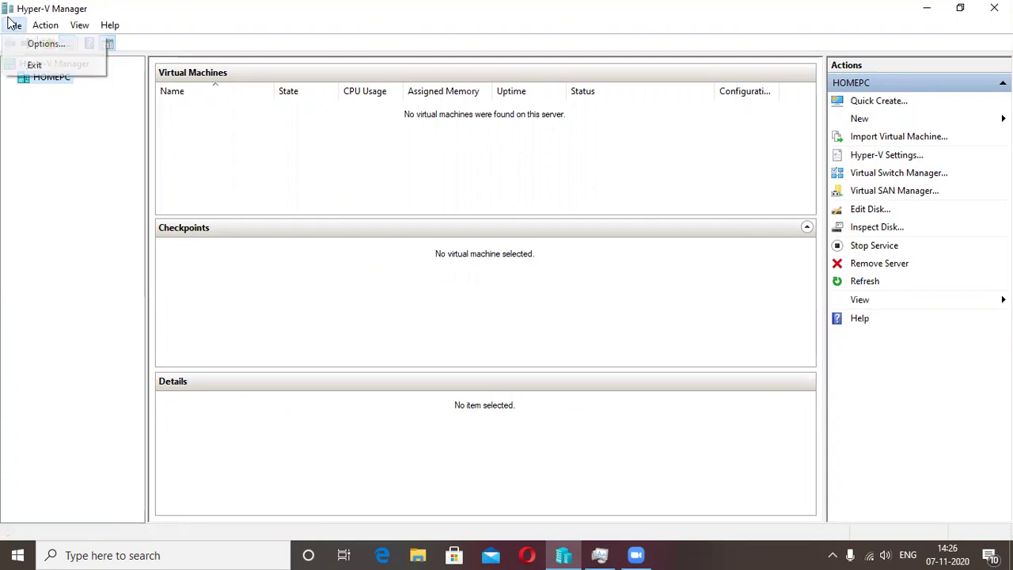
click(83, 218)
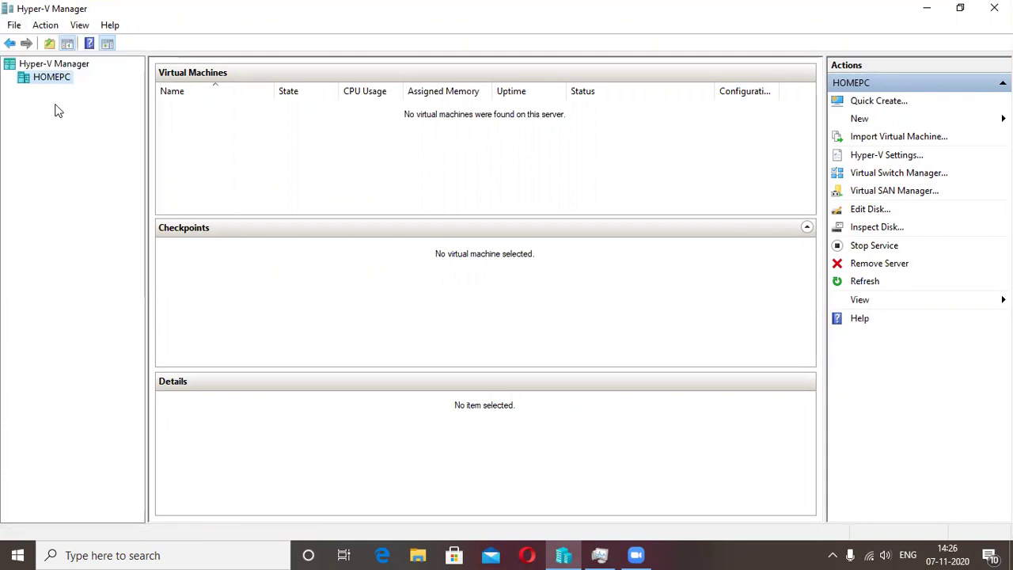
Step: Start creating a new virtual machine on HOMEPC, name it "ser" and keep the default storage location
right_click(52, 79)
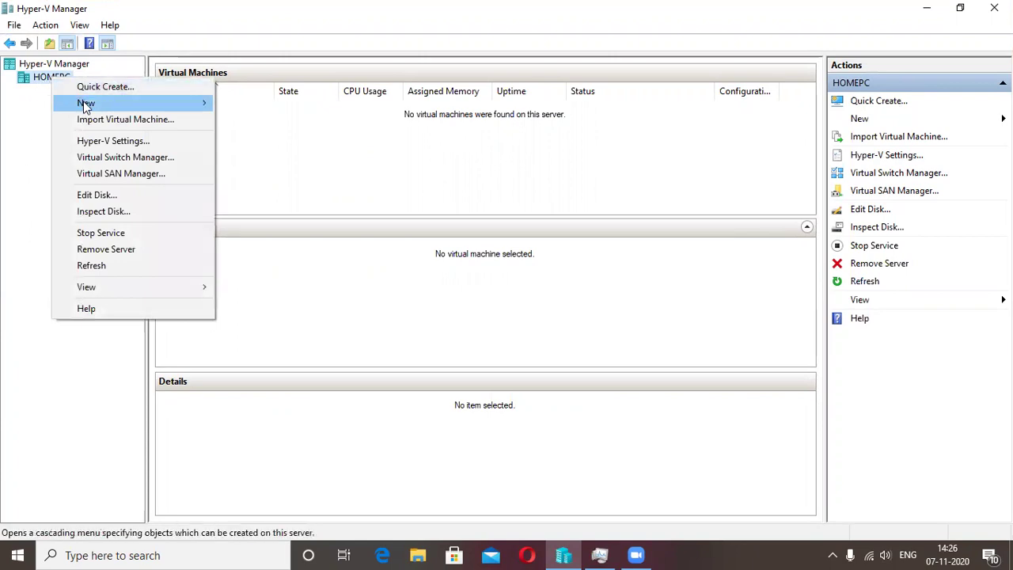
mouse_move(86, 107)
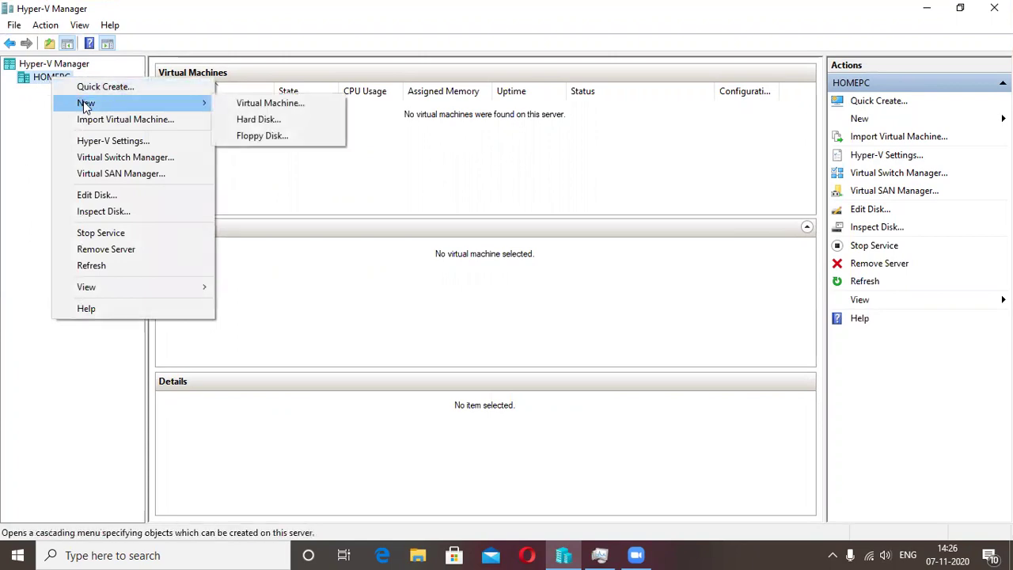
click(258, 103)
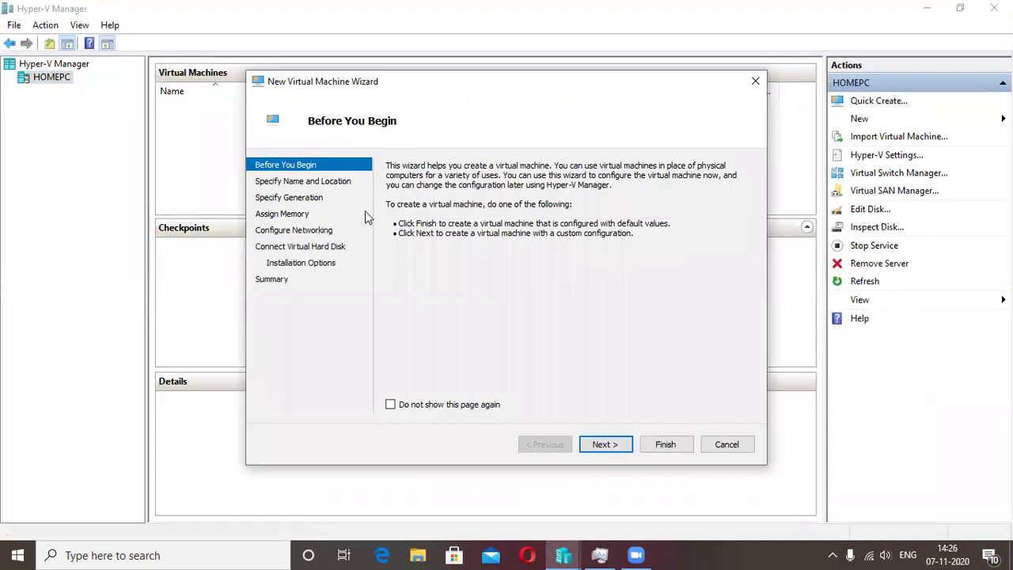
click(606, 444)
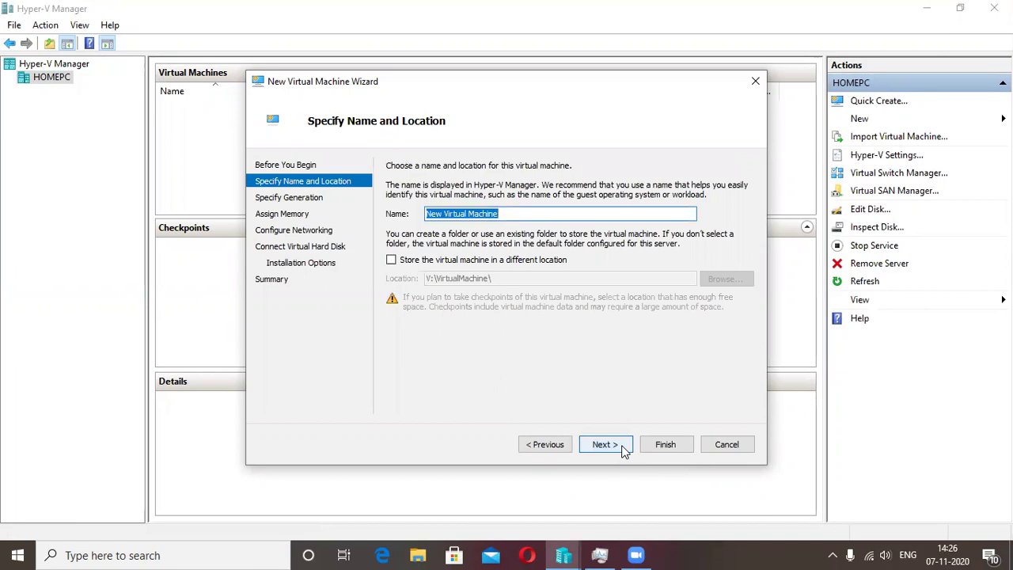
text(ser)
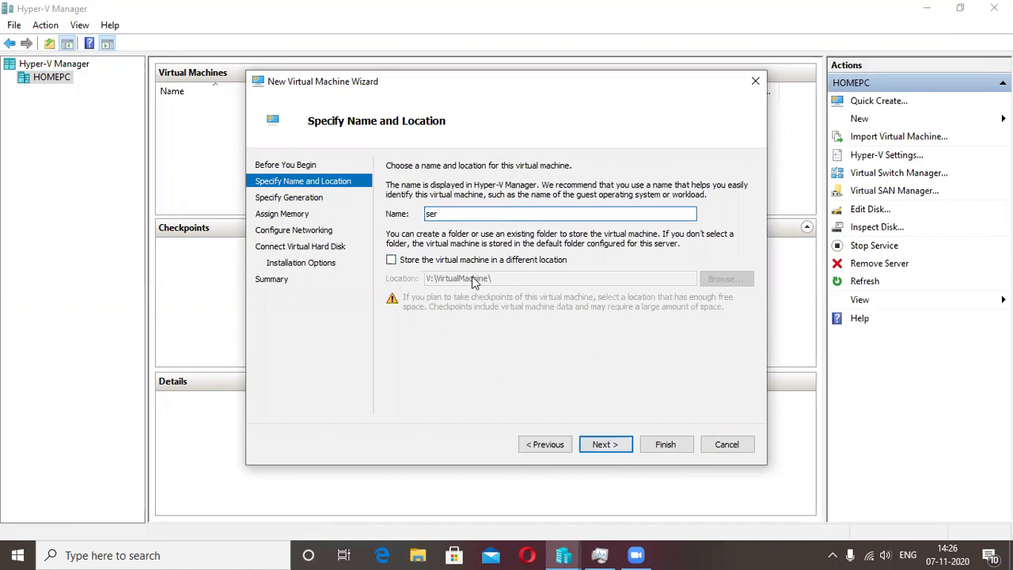
click(616, 442)
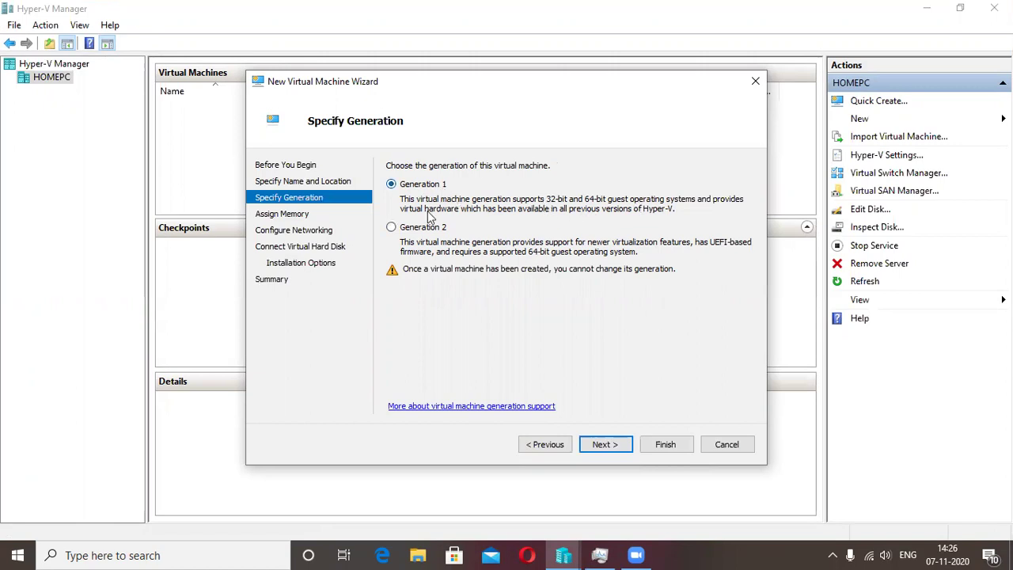
Step: Choose Generation 1 for the virtual machine and continue to memory assignment
click(407, 229)
click(407, 190)
click(604, 445)
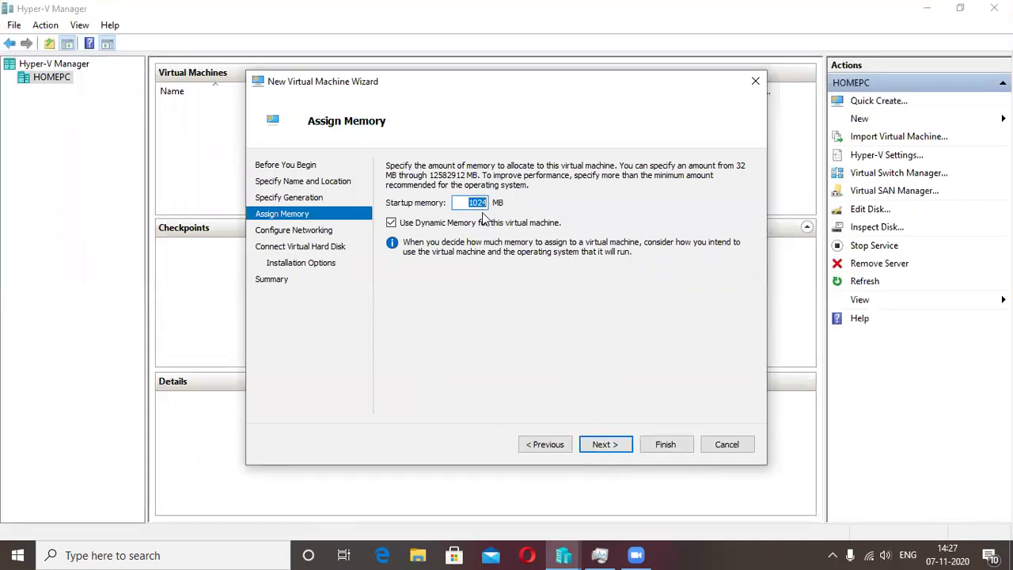
Step: Check the host computer's installed memory in the system properties of This PC, then return to the virtual machine wizard
click(418, 554)
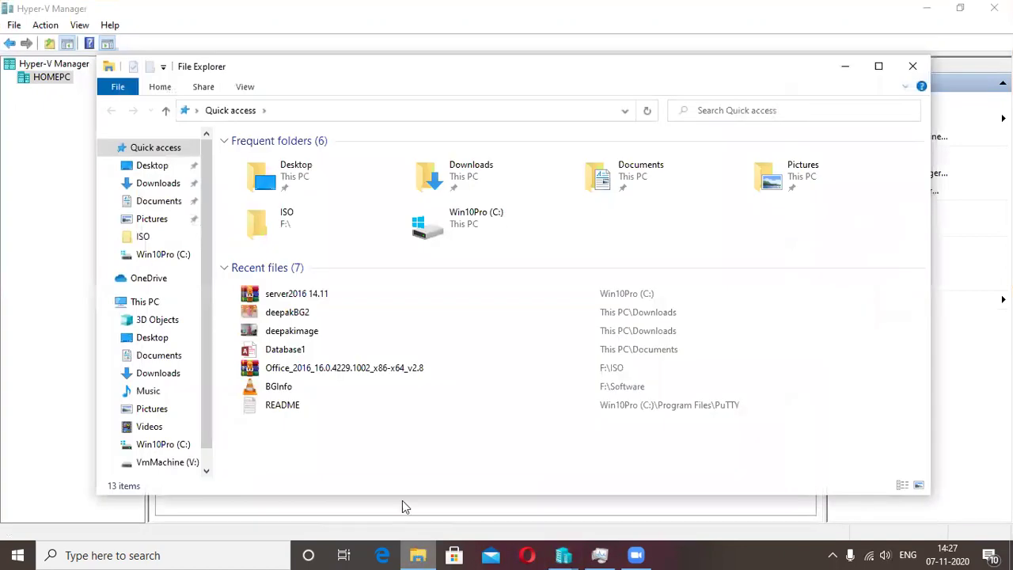
click(144, 306)
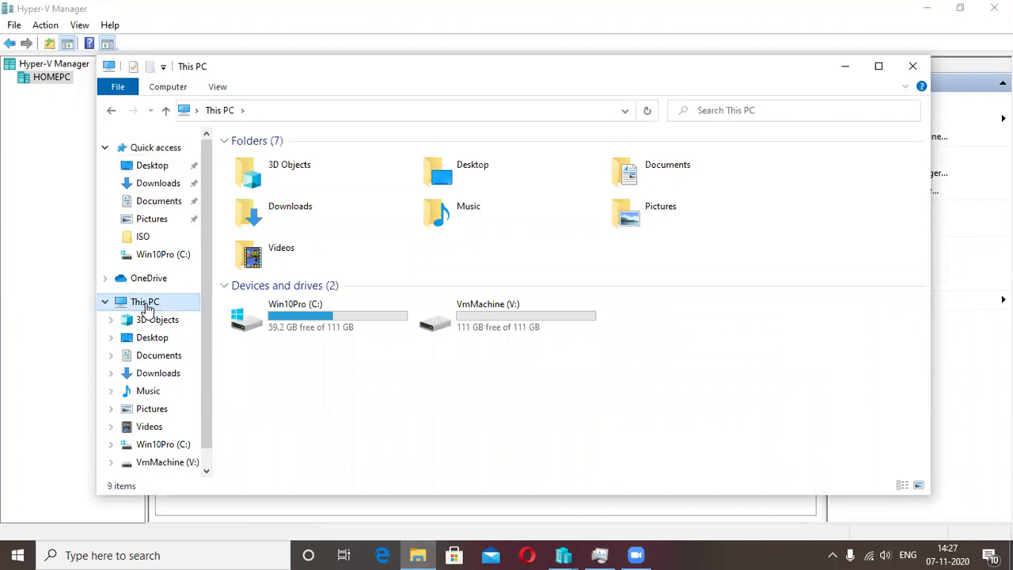
right_click(143, 305)
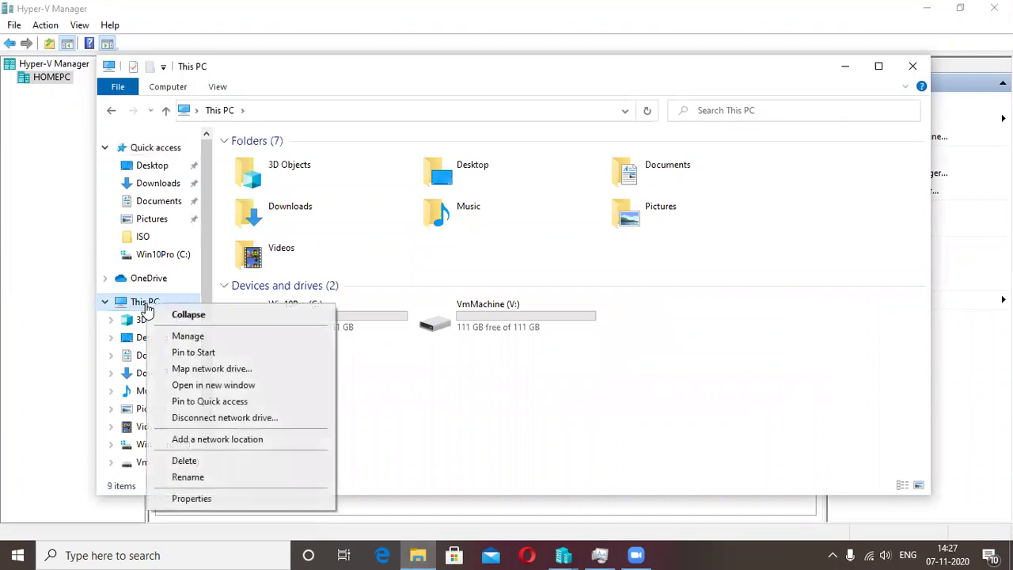
click(240, 499)
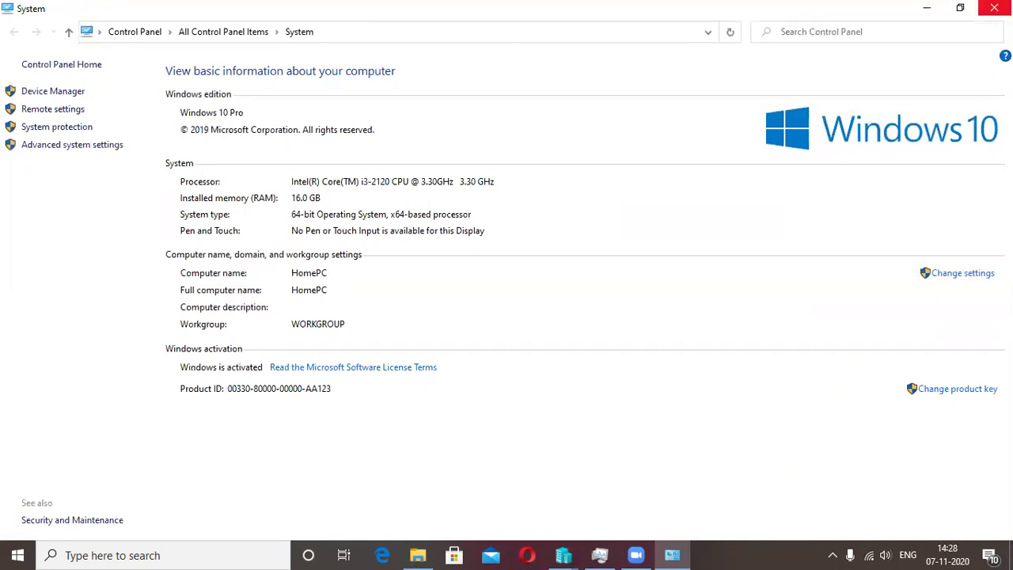
click(995, 8)
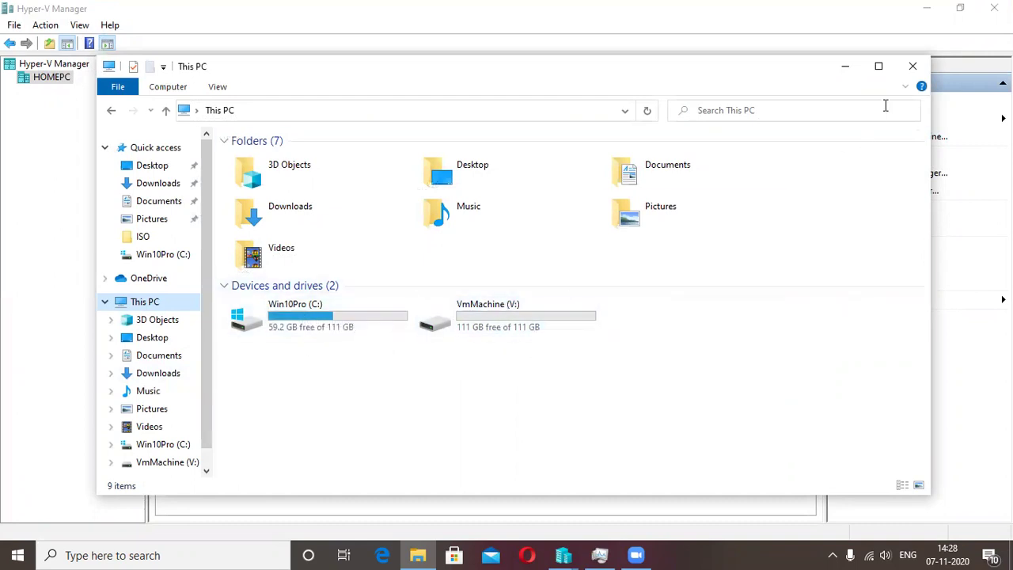
click(910, 66)
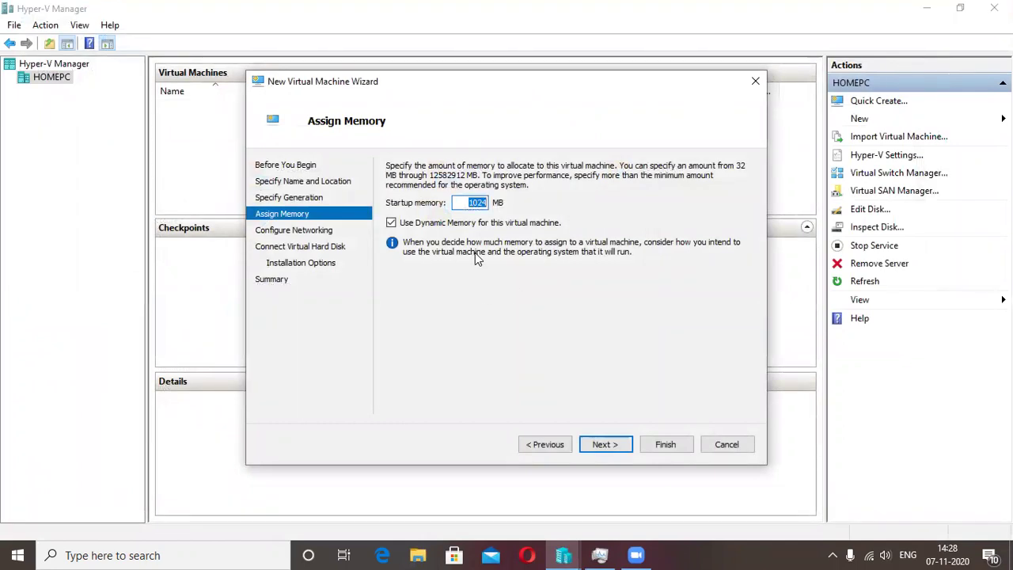
Step: Set the startup memory to 2048 MB, turn off Dynamic Memory and continue to the networking settings
key(BackSpace)
text(20)
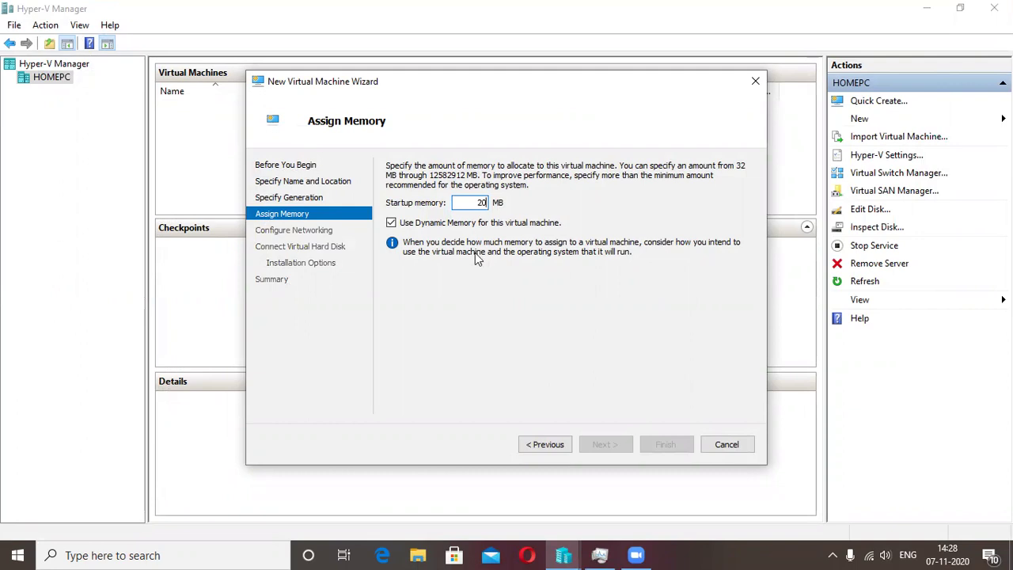
text(48)
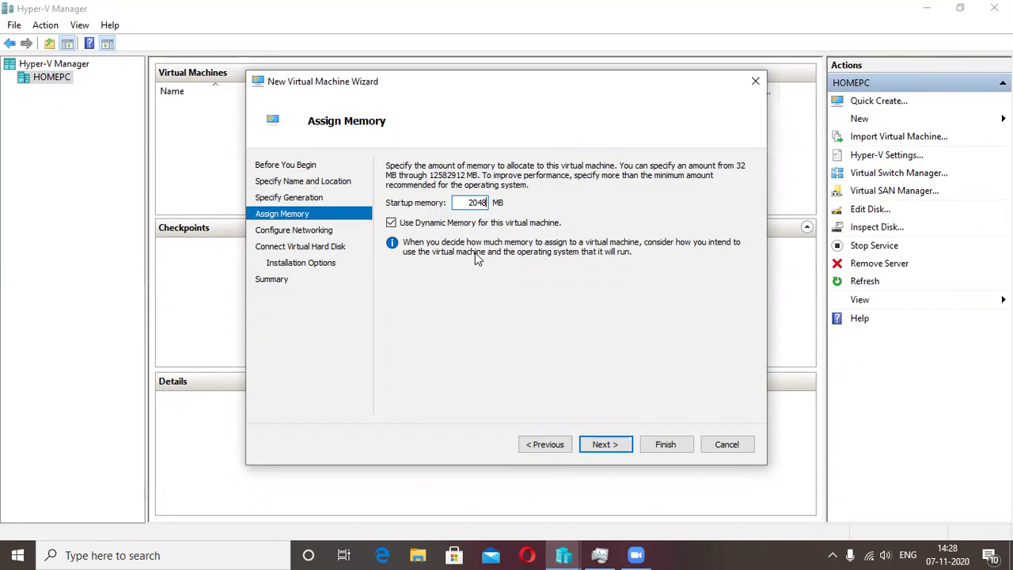
click(391, 223)
click(604, 444)
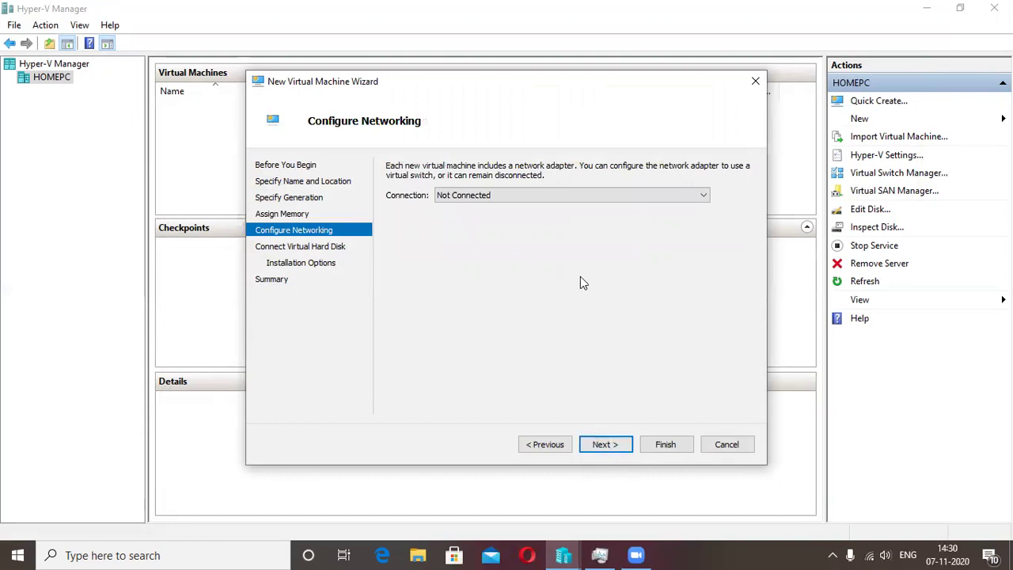
Step: Connect the virtual machine's network adapter to New Virtual Switch and continue to the virtual hard disk settings
click(634, 196)
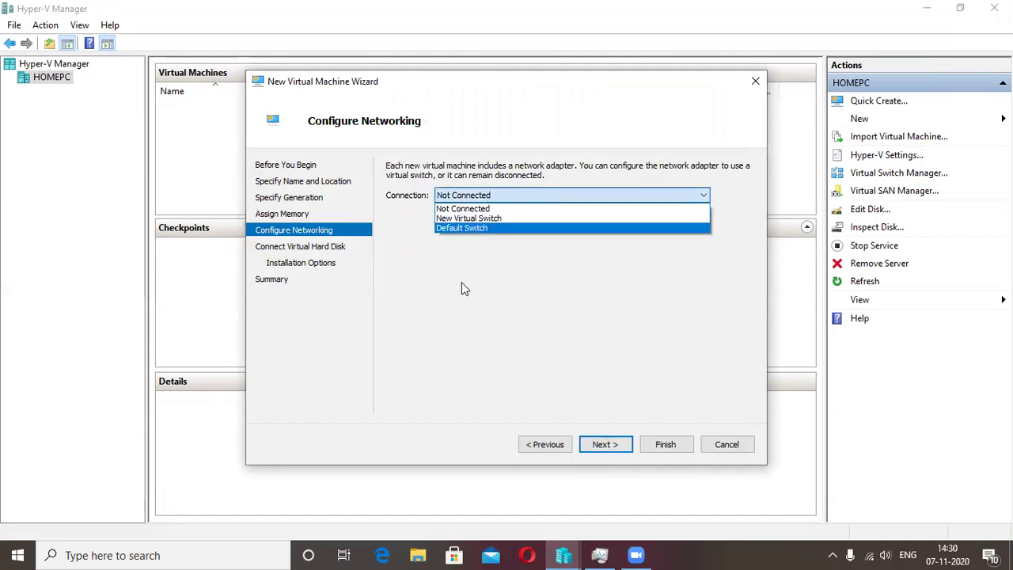
click(482, 287)
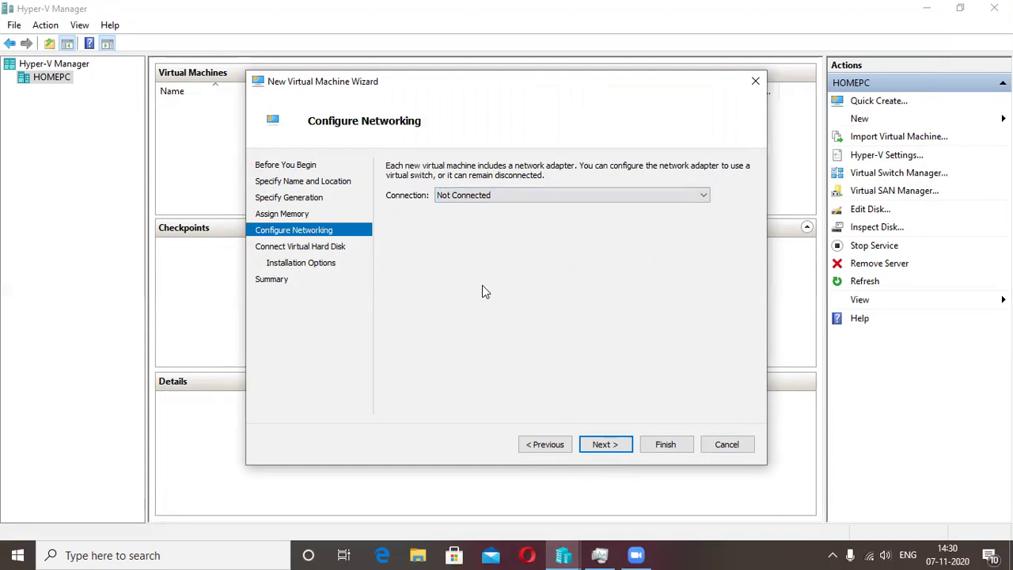
click(533, 199)
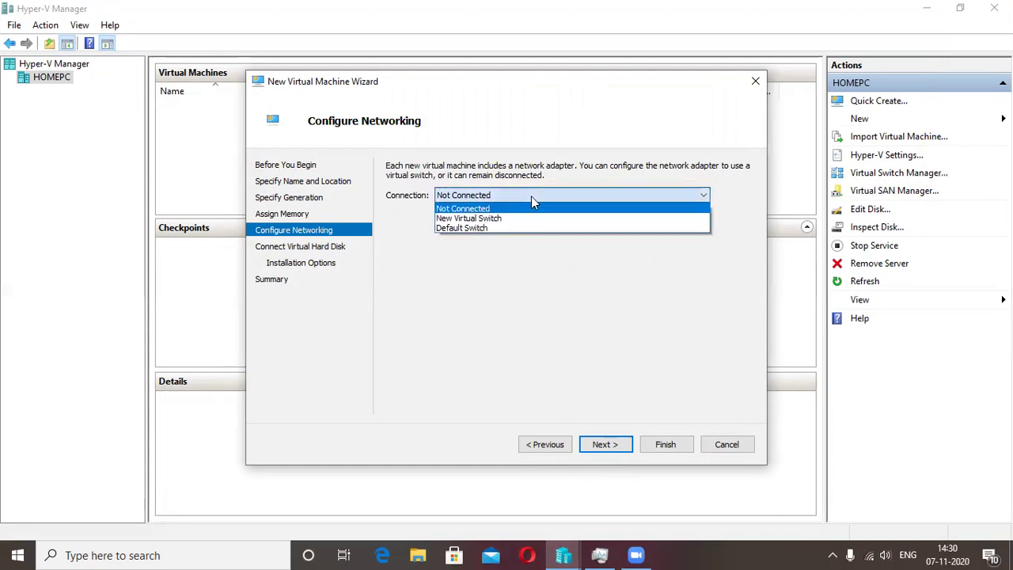
click(489, 221)
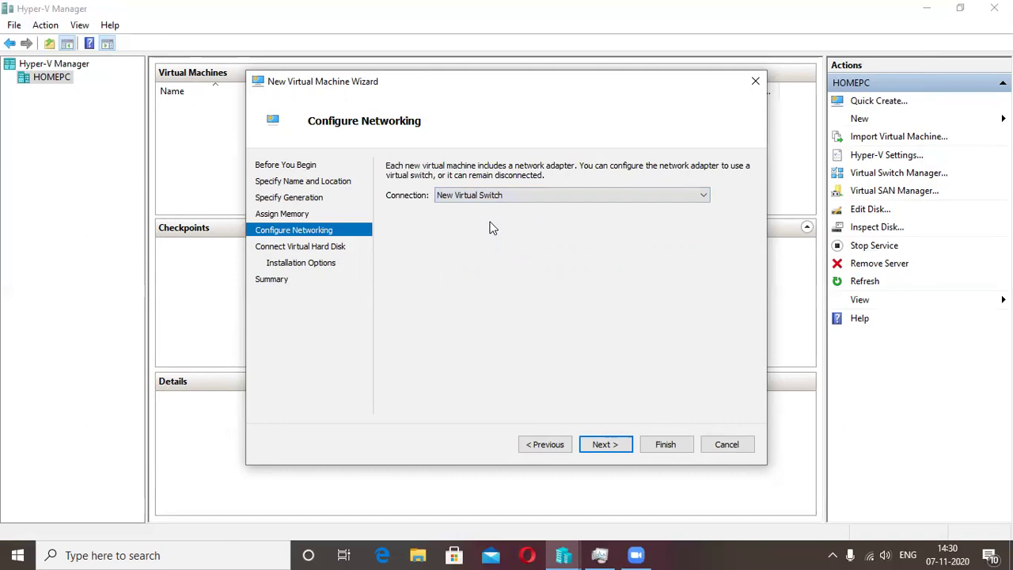
click(606, 445)
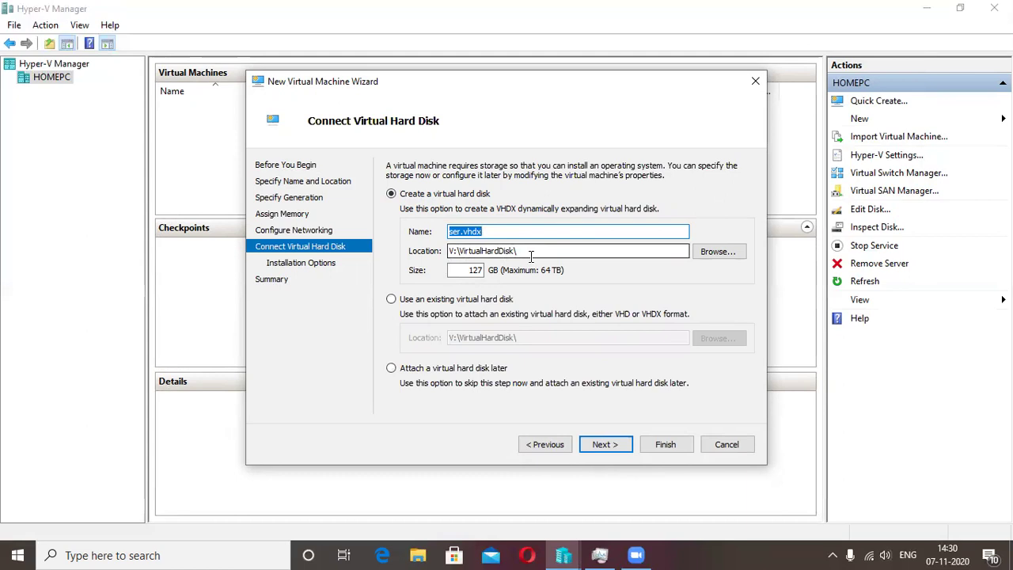
Step: Set the size of the new virtual hard disk ser.vhdx to 60 GB
click(468, 272)
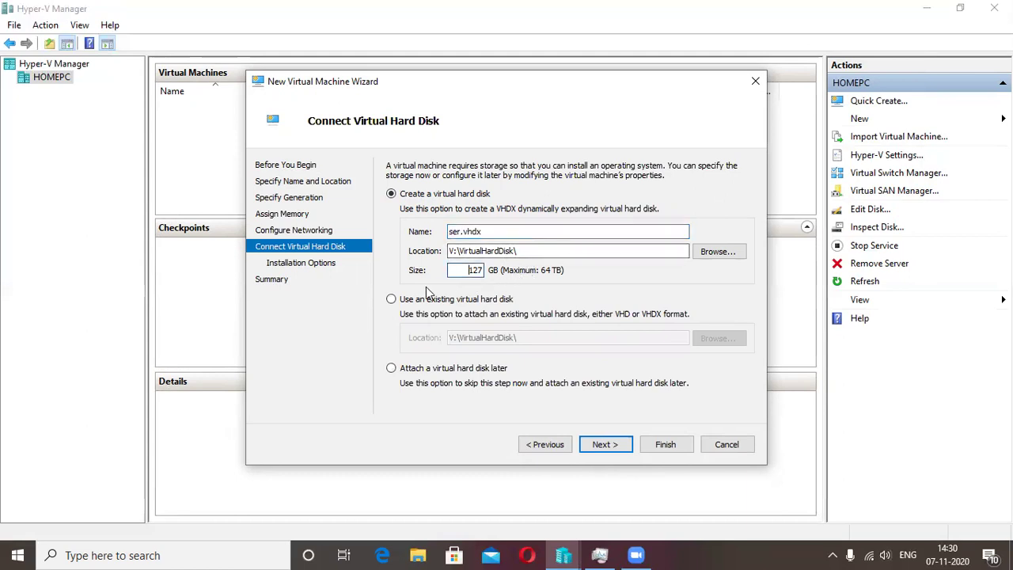
key(Delete)
key(Delete)
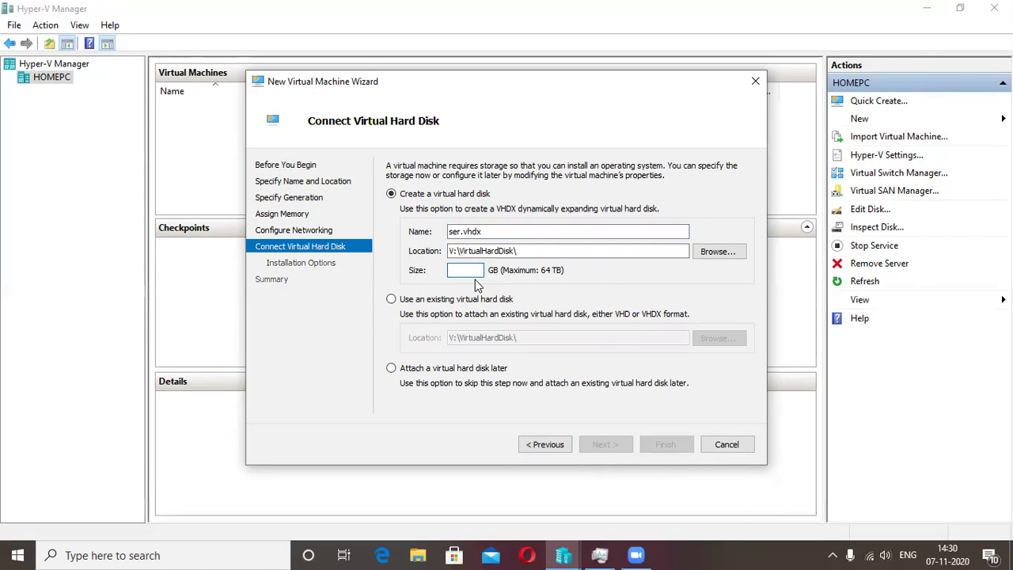
text(60)
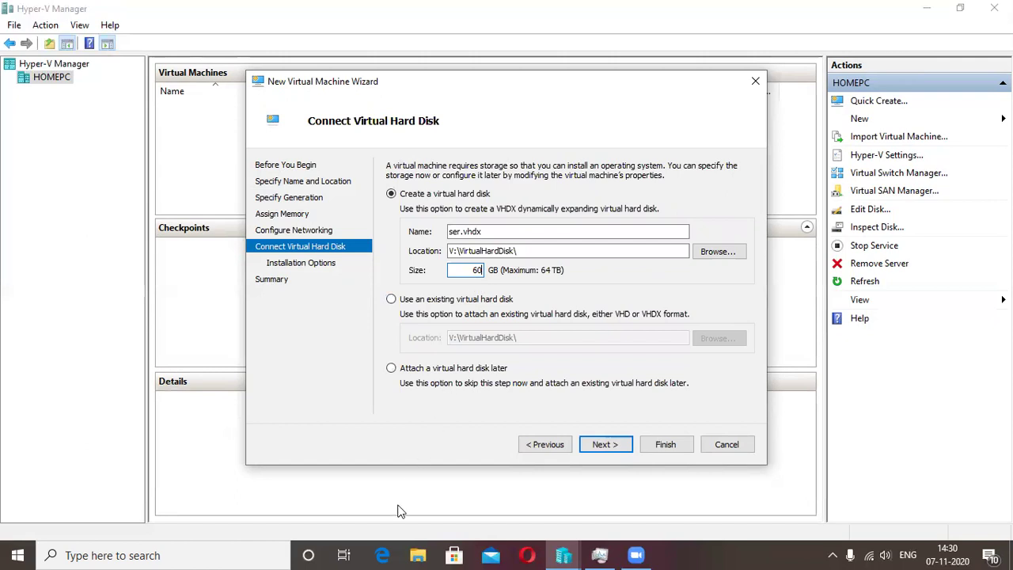
Step: Check the free space on the host computer's drives in File Explorer, then return to the virtual machine wizard
click(412, 554)
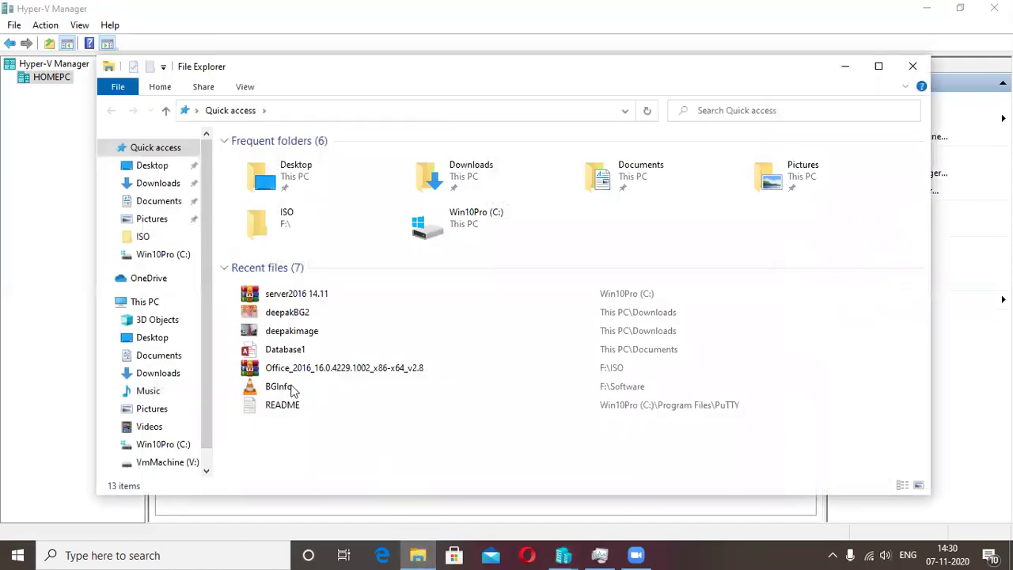
click(164, 306)
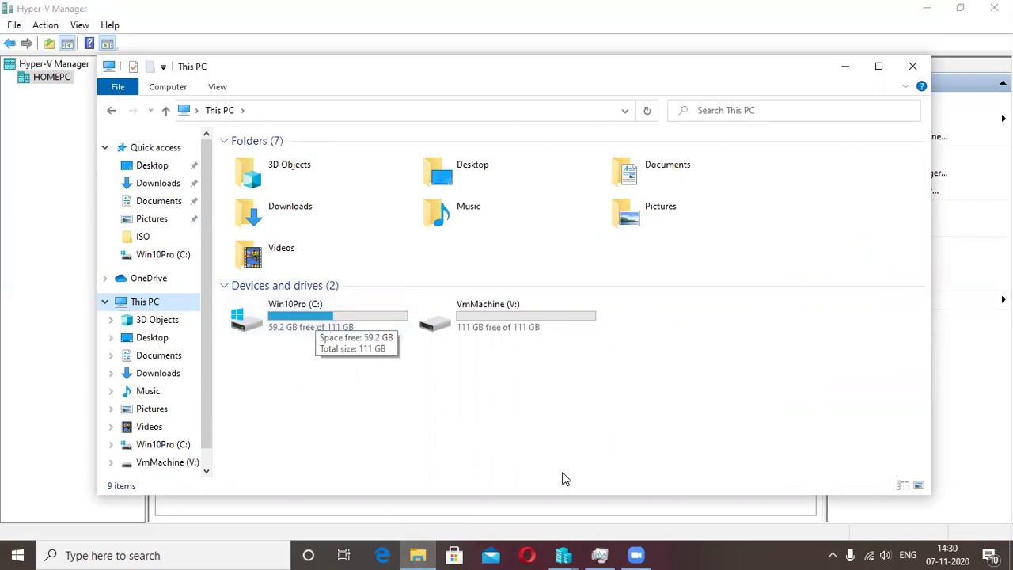
click(563, 555)
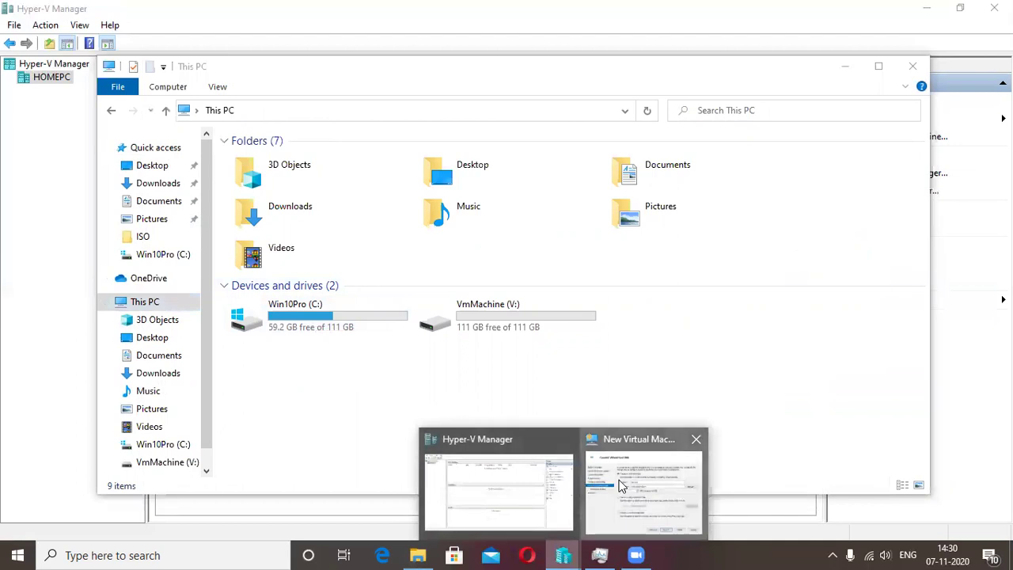
click(597, 488)
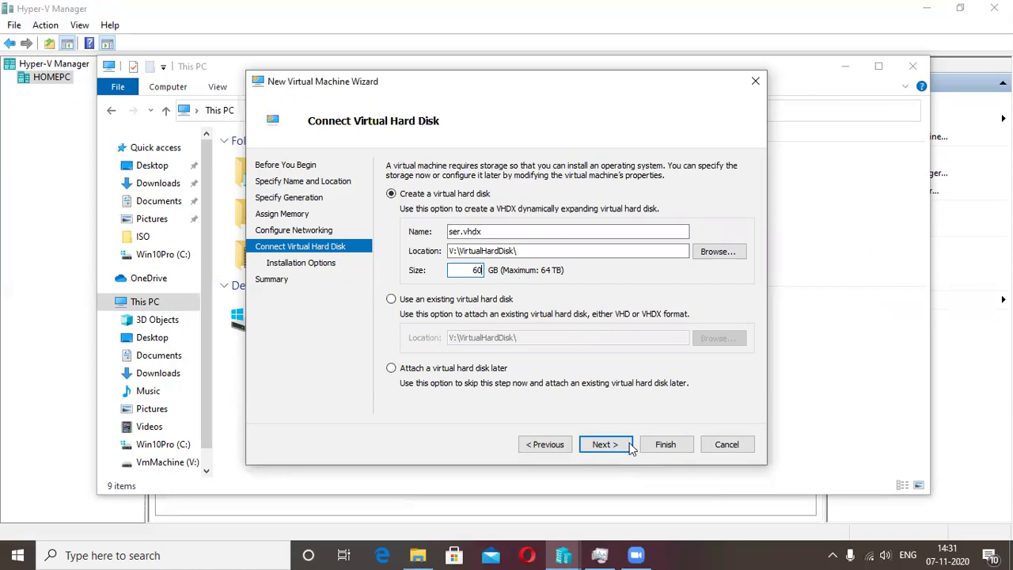
Step: Continue to the installation options and choose to install an operating system from a bootable CD/DVD-ROM
click(606, 445)
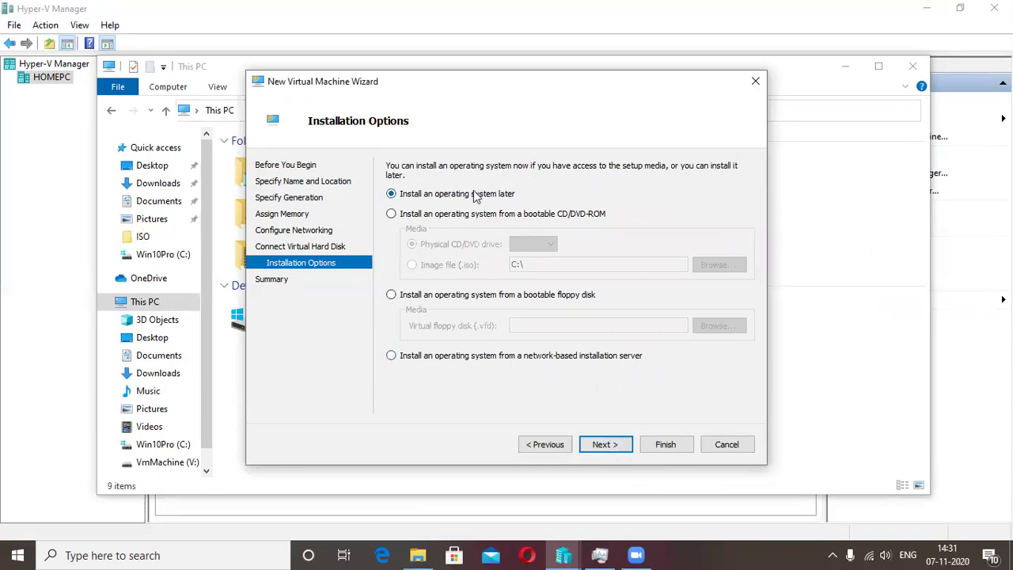
click(391, 296)
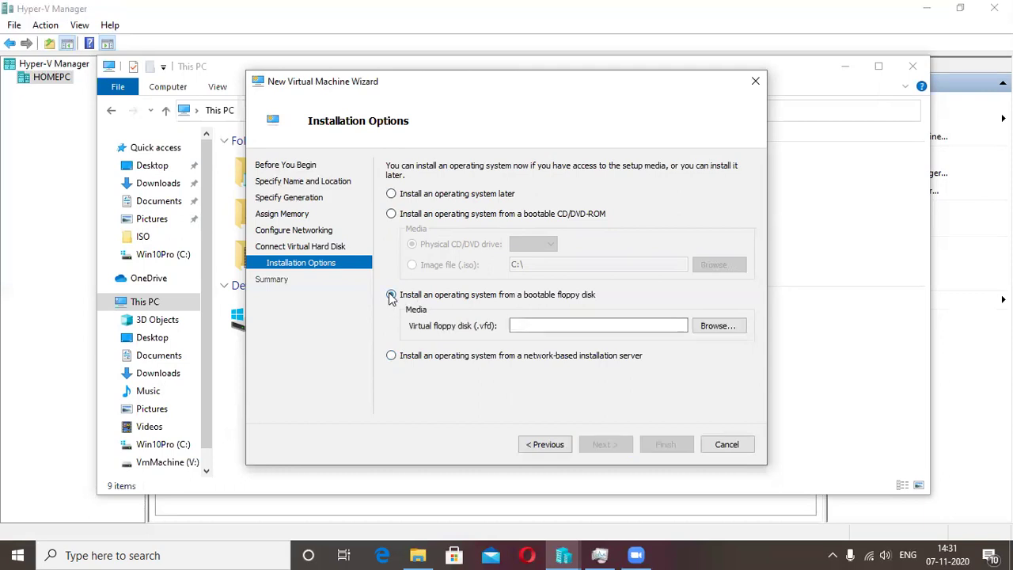
click(391, 214)
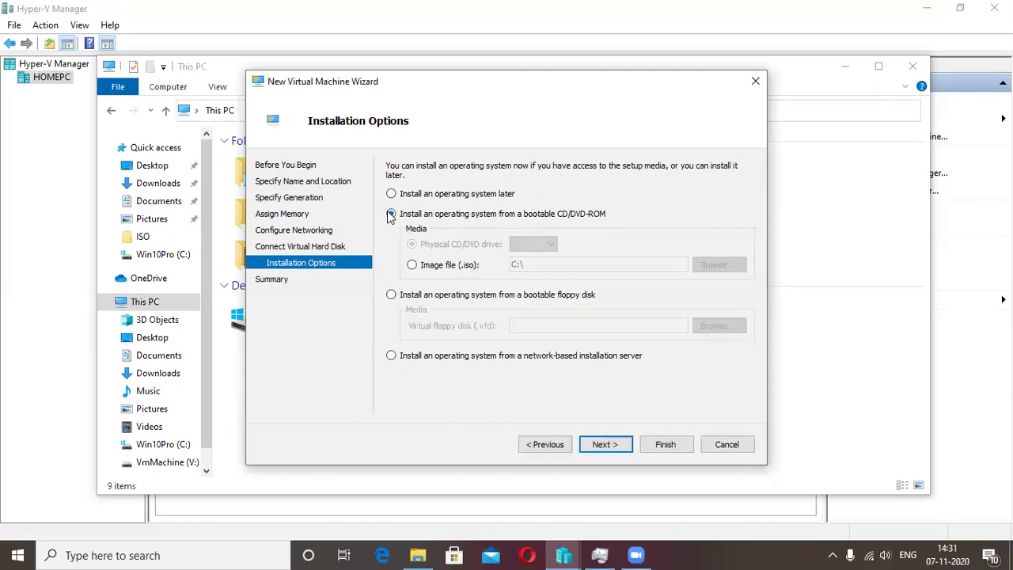
click(391, 193)
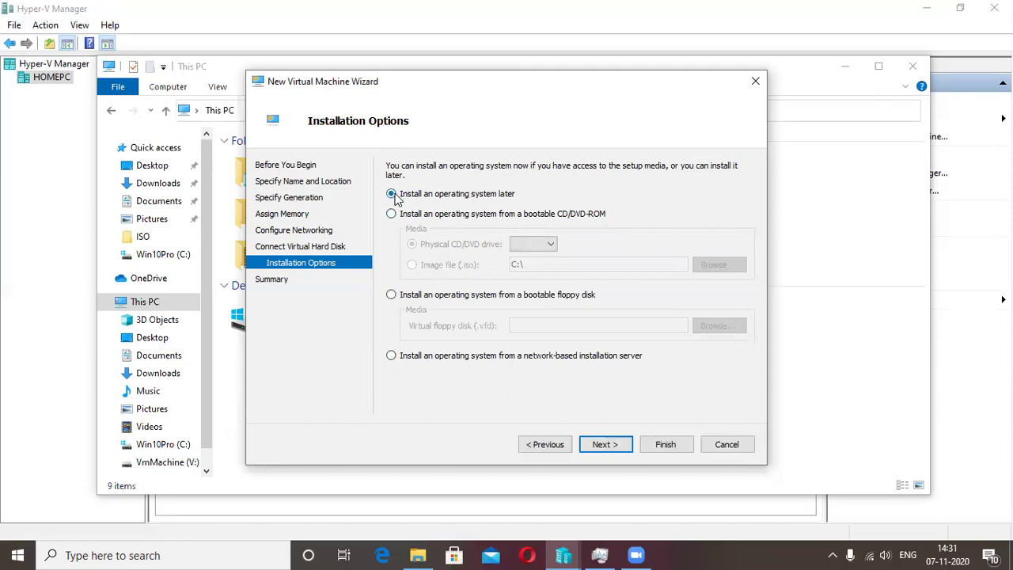
click(391, 214)
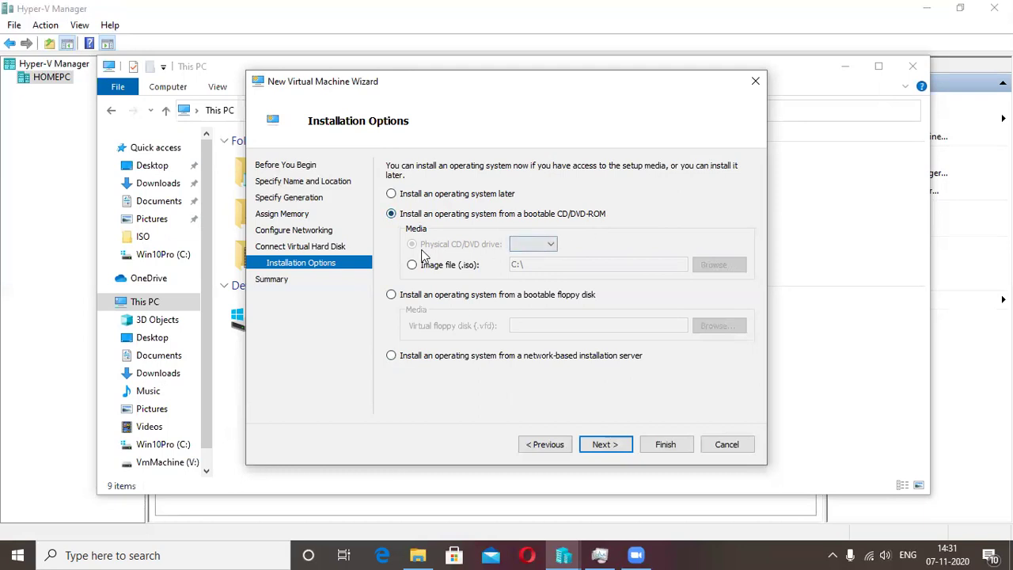
Step: Use the image file C:\server2016 14.11.ISO as the installation media and finish creating the virtual machine
click(418, 555)
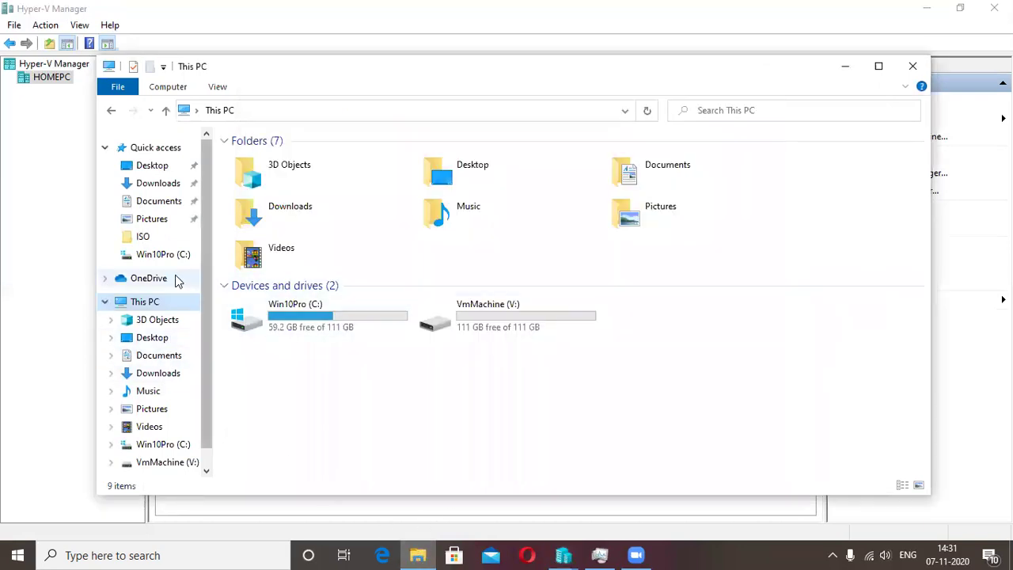
click(845, 72)
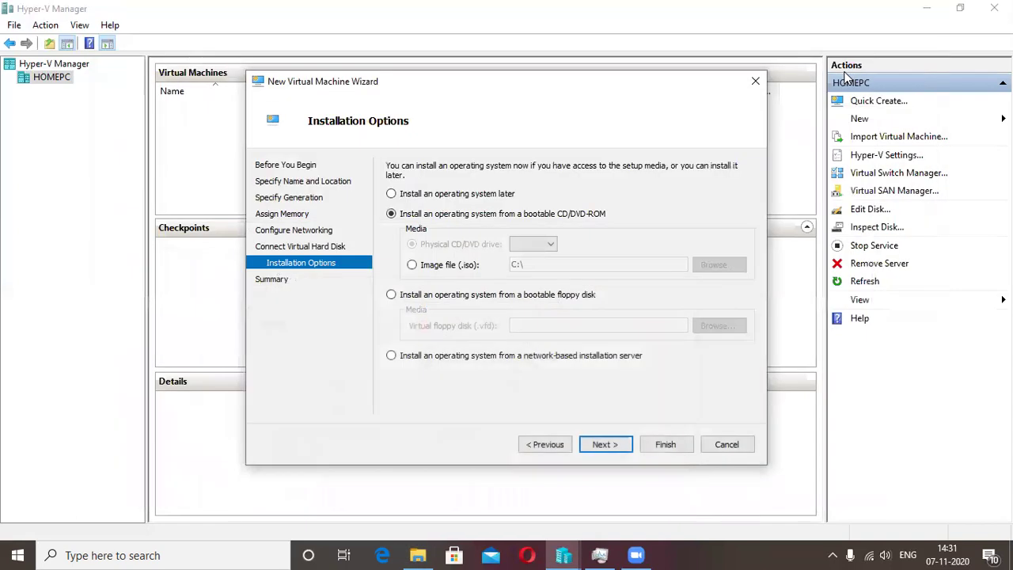
click(425, 268)
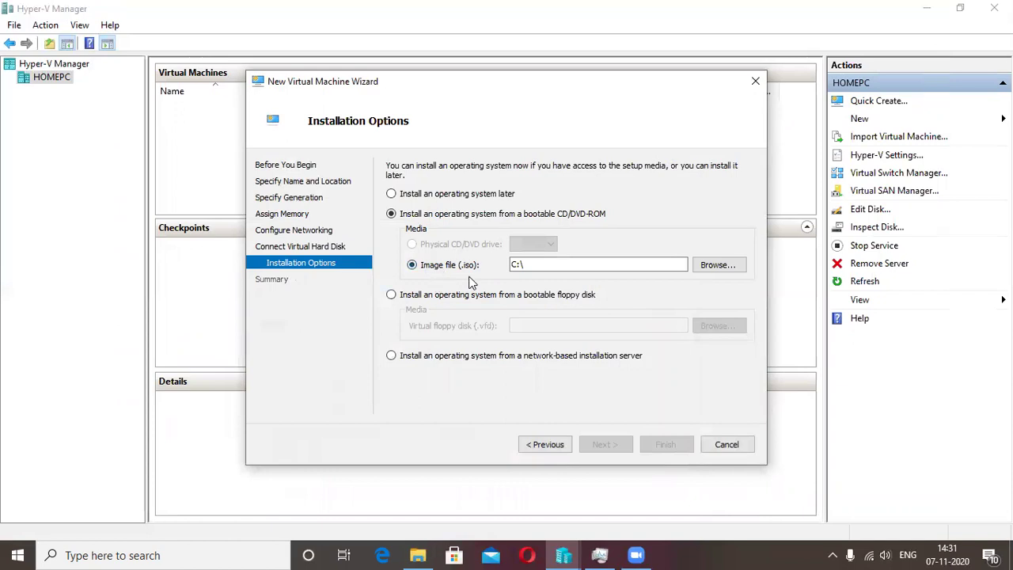
click(720, 265)
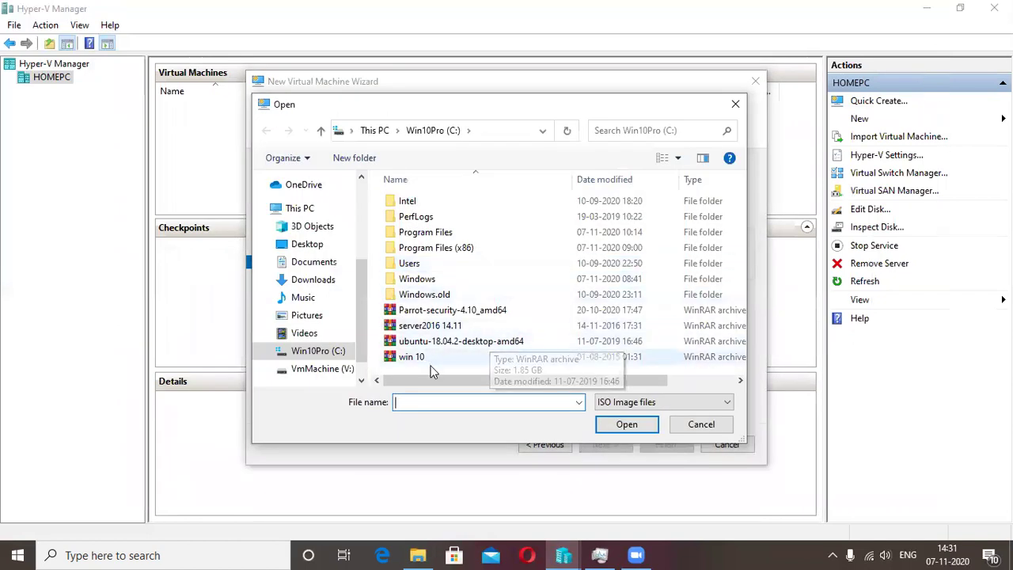
click(448, 327)
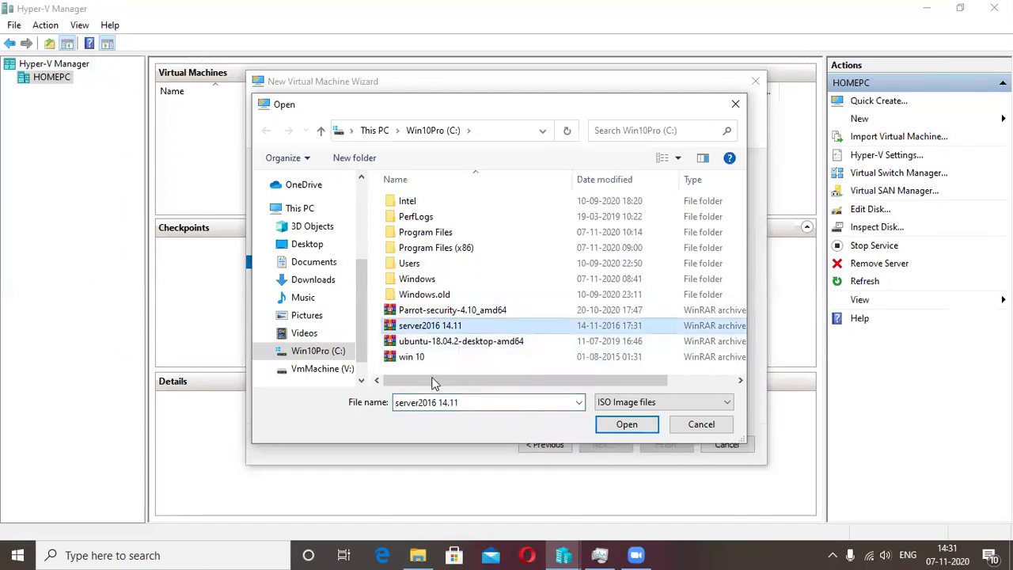
click(613, 424)
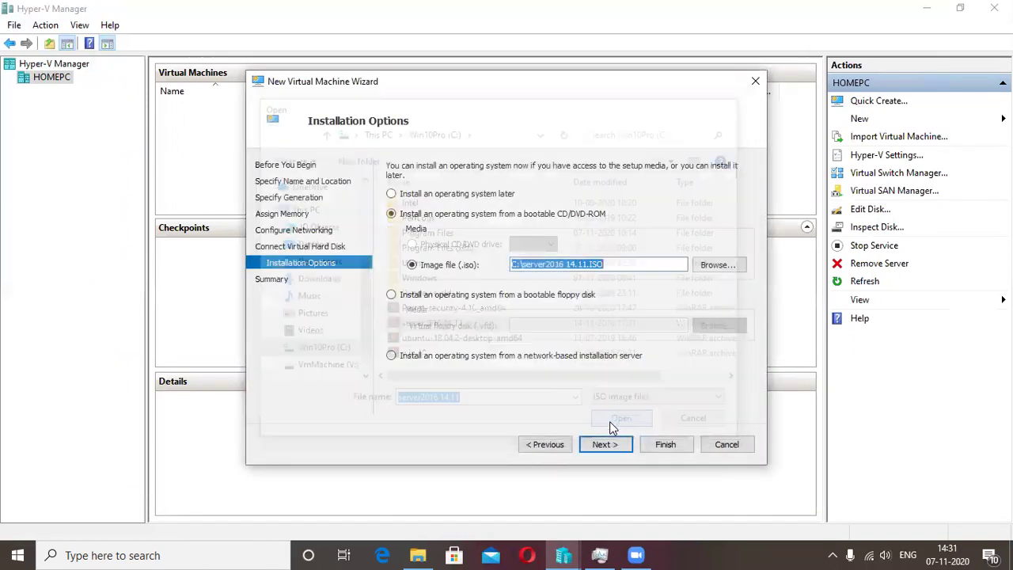
click(603, 446)
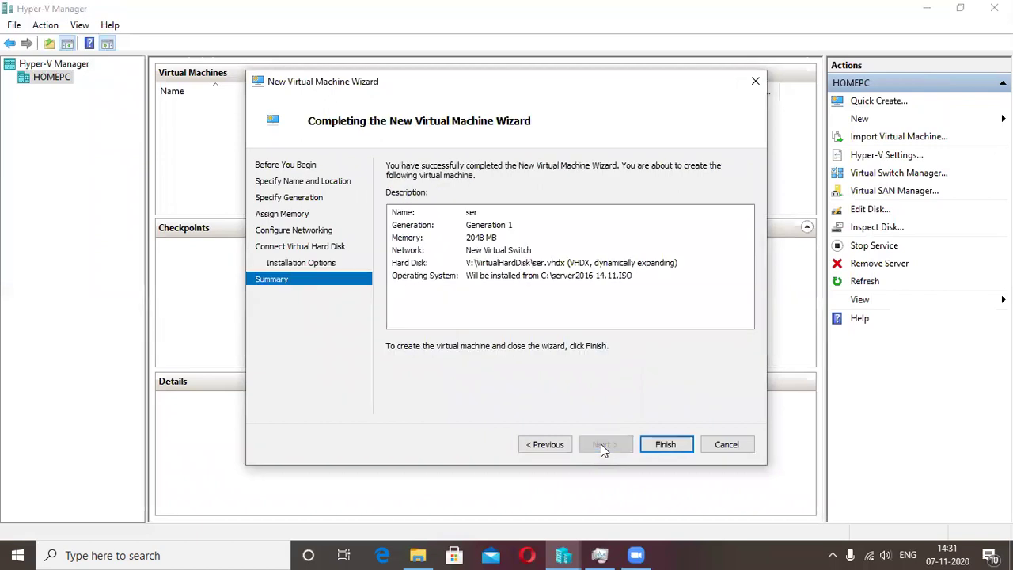
click(656, 446)
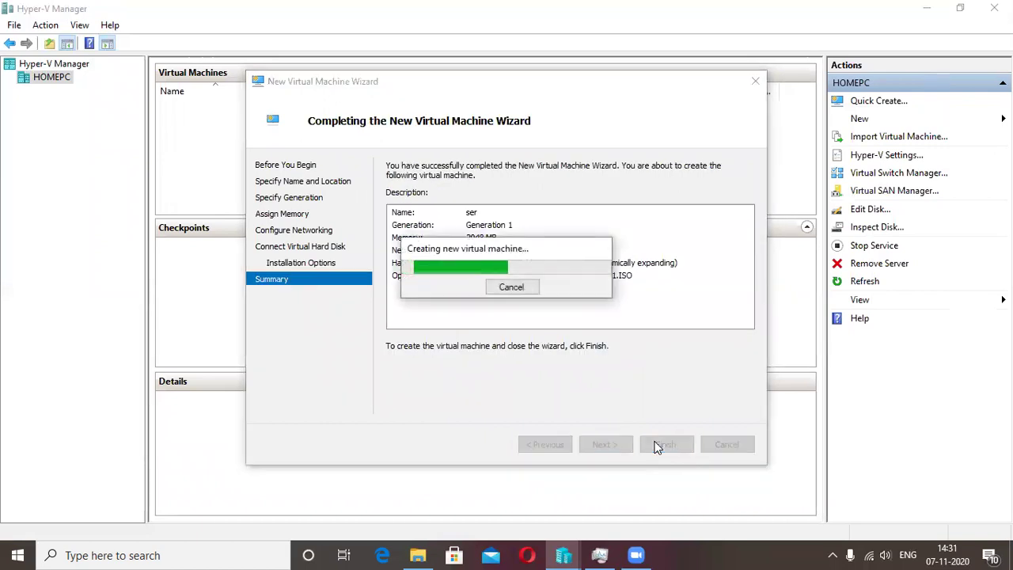